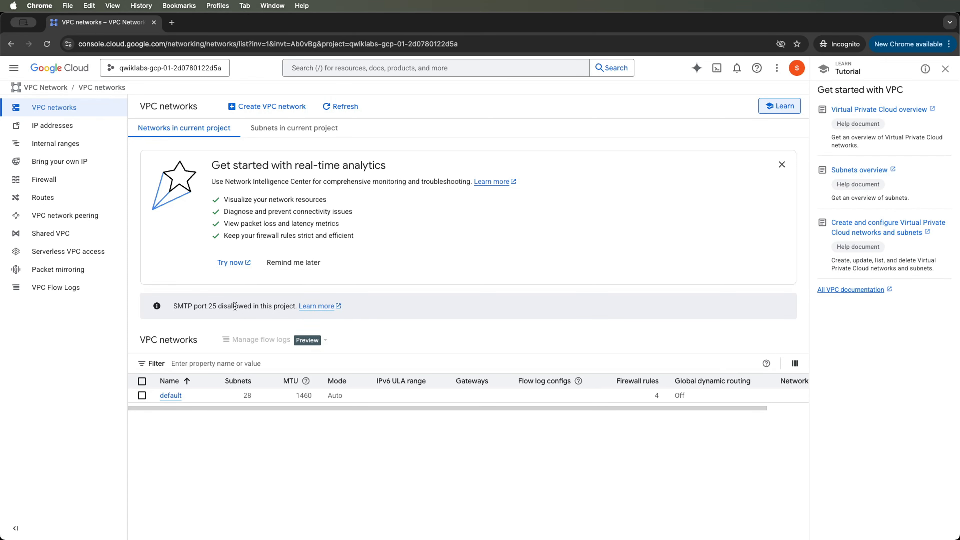
Look through the default VPC network's subnets and view its effective routes for the us-east1 (South Carolina) region
{"action": "left_click", "coordinate": [175, 396]}
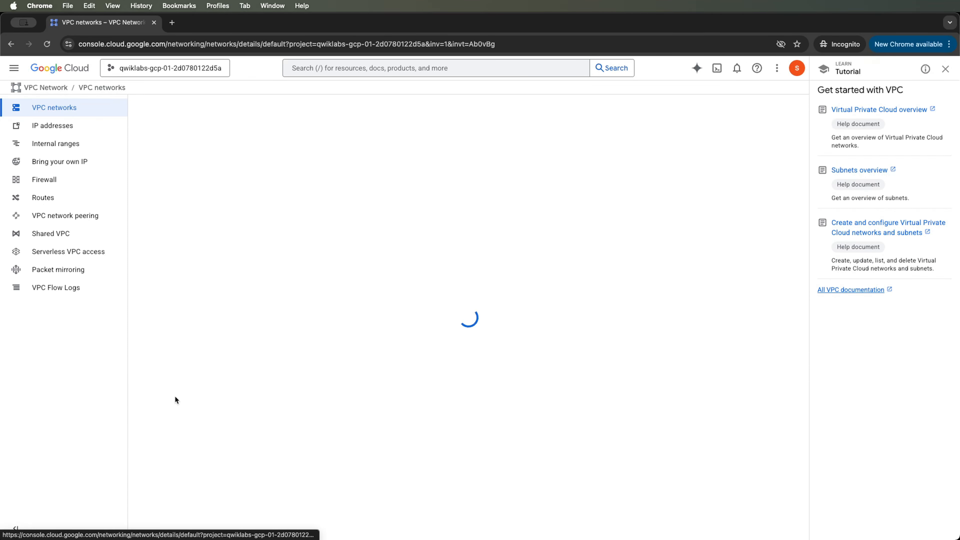
{"action": "left_click", "coordinate": [222, 164]}
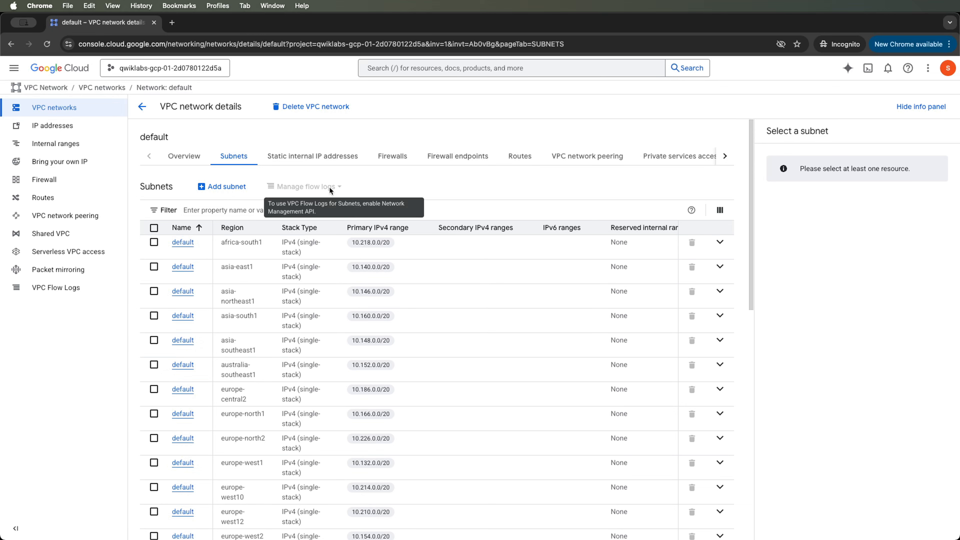
{"action": "left_click", "coordinate": [56, 197]}
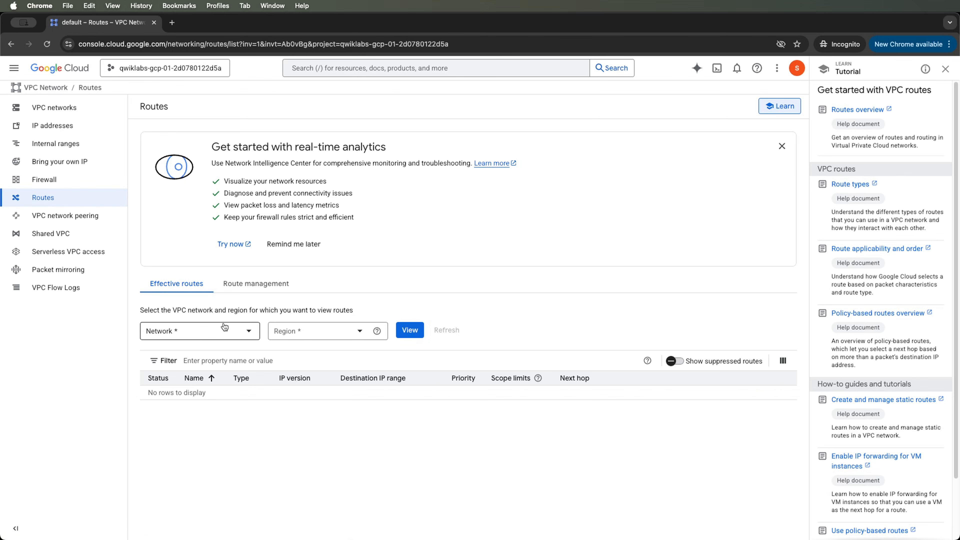
{"action": "left_click", "coordinate": [214, 333]}
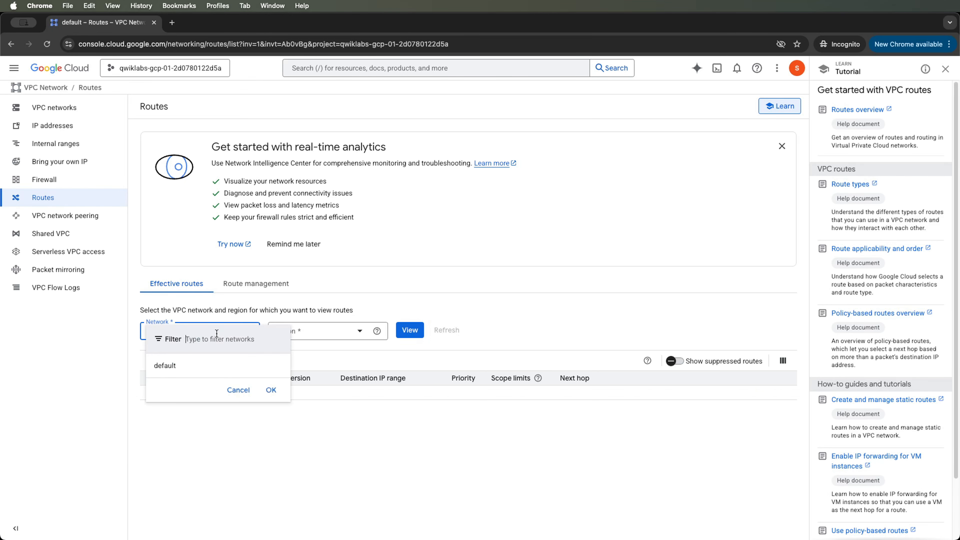
{"action": "left_click", "coordinate": [186, 369]}
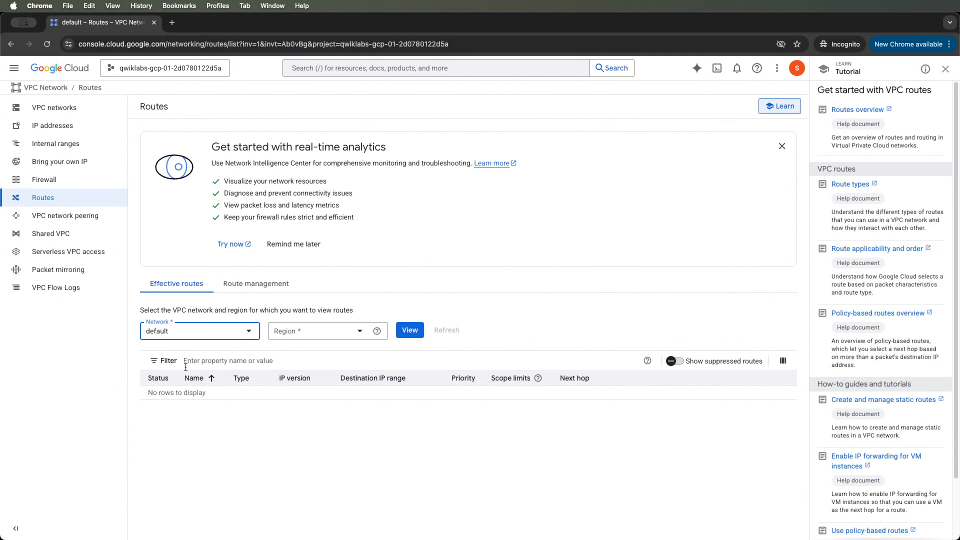
{"action": "left_click", "coordinate": [408, 329]}
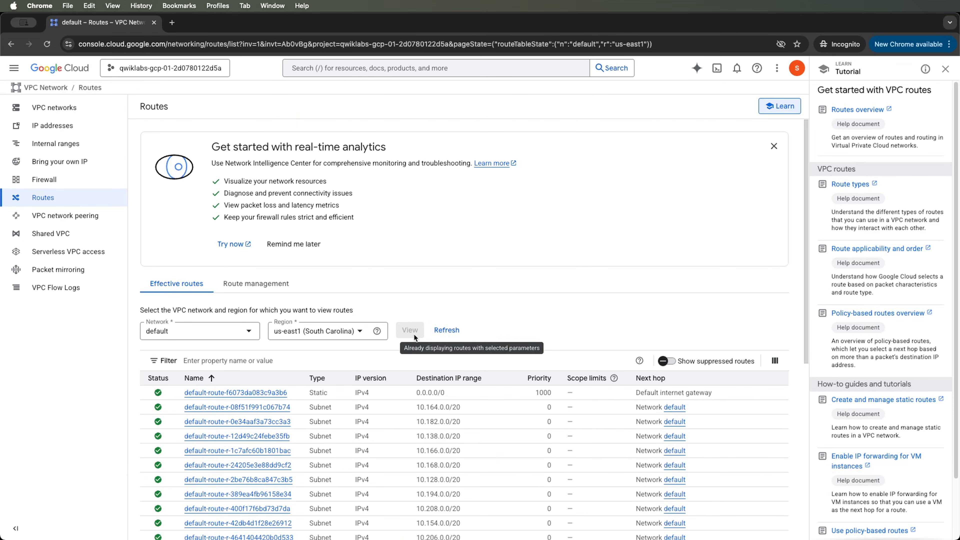
{"action": "scroll", "coordinate": [414, 336], "scroll_direction": "down", "scroll_amount": 3}
{"action": "scroll", "coordinate": [414, 337], "scroll_direction": "down", "scroll_amount": 1}
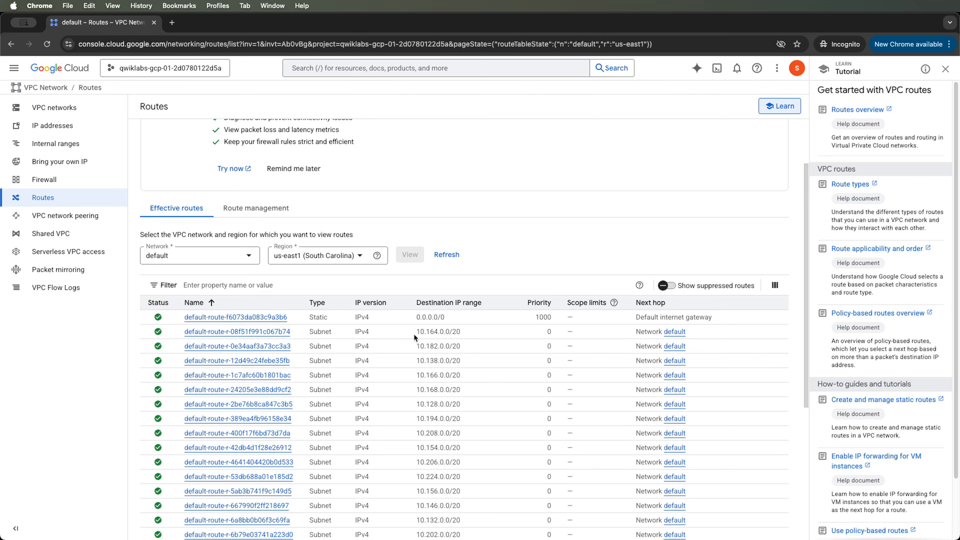
{"action": "scroll", "coordinate": [368, 350], "scroll_direction": "down", "scroll_amount": 4}
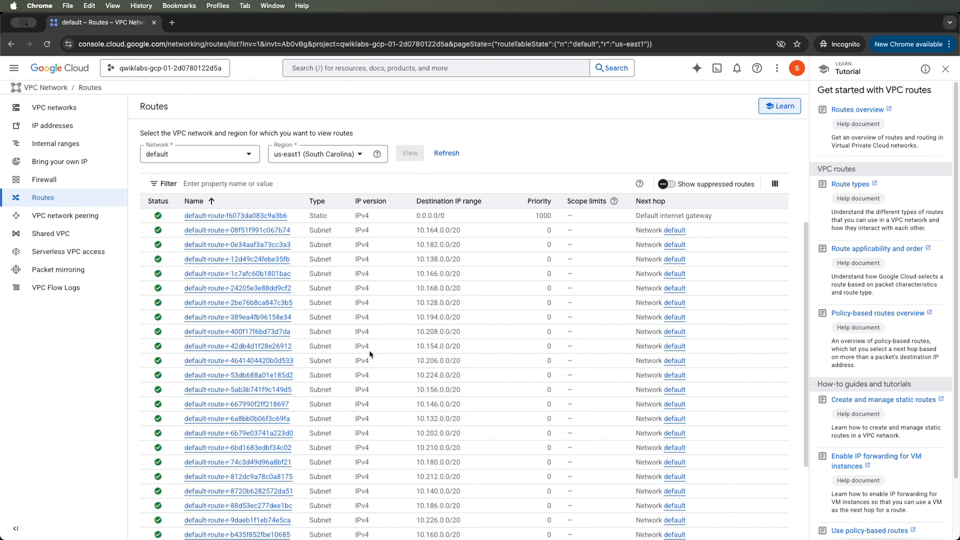
Delete all the VPC firewall rules of the default network and close the tutorial panel
{"action": "left_click", "coordinate": [48, 177]}
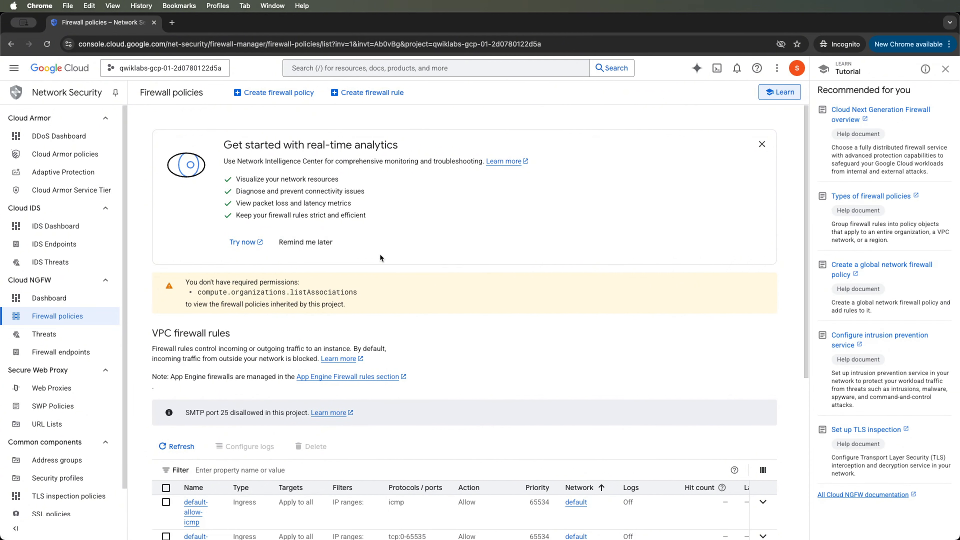
{"action": "scroll", "coordinate": [382, 254], "scroll_direction": "down", "scroll_amount": 7}
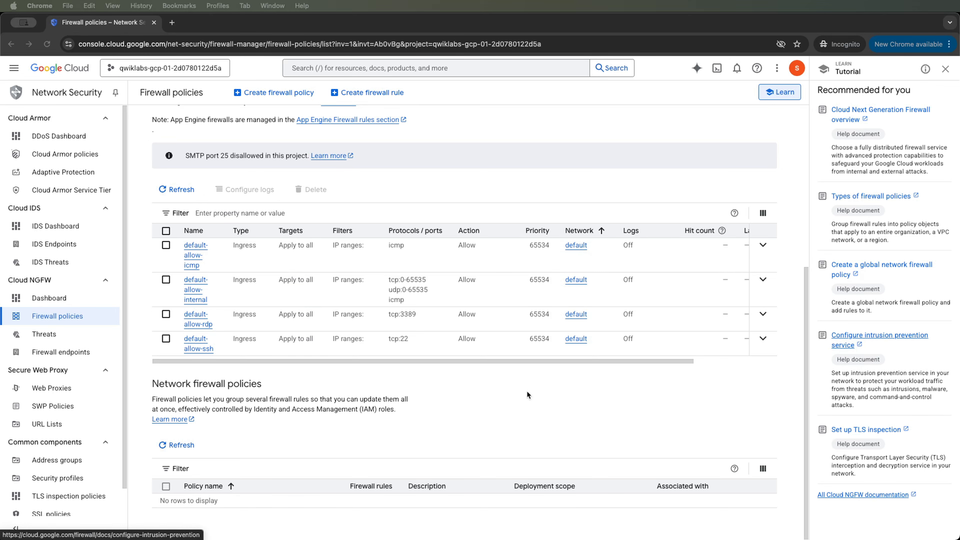
{"action": "left_click", "coordinate": [165, 230]}
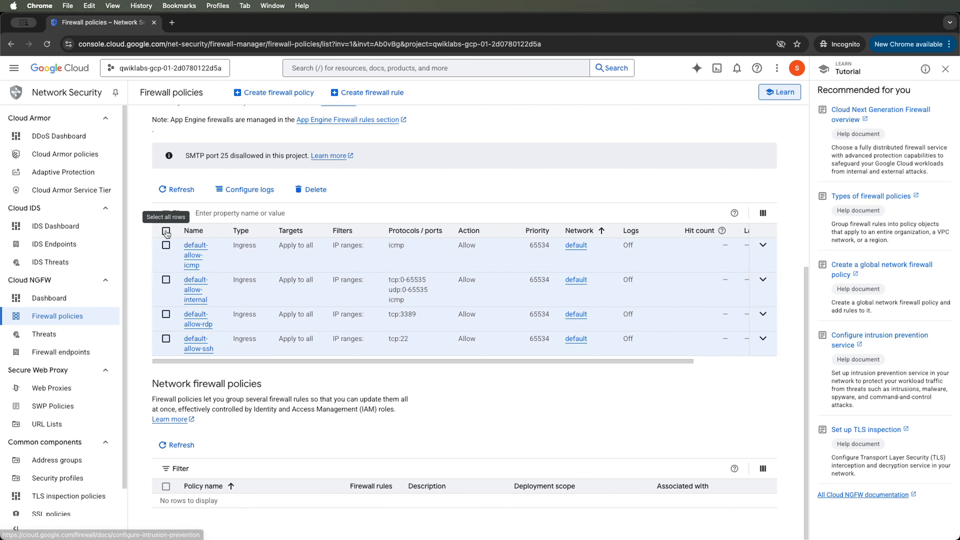
{"action": "left_click", "coordinate": [308, 190]}
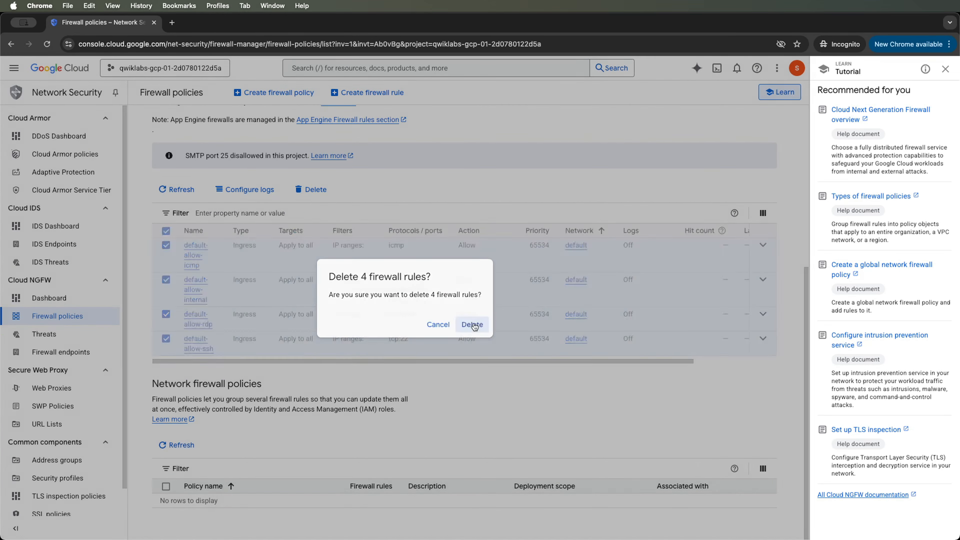
{"action": "left_click", "coordinate": [473, 324]}
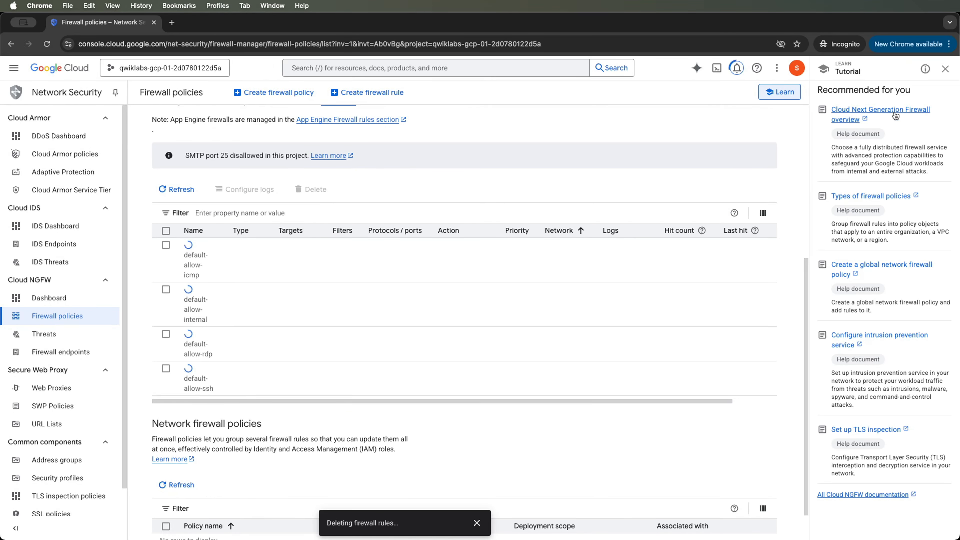
{"action": "left_click", "coordinate": [945, 68]}
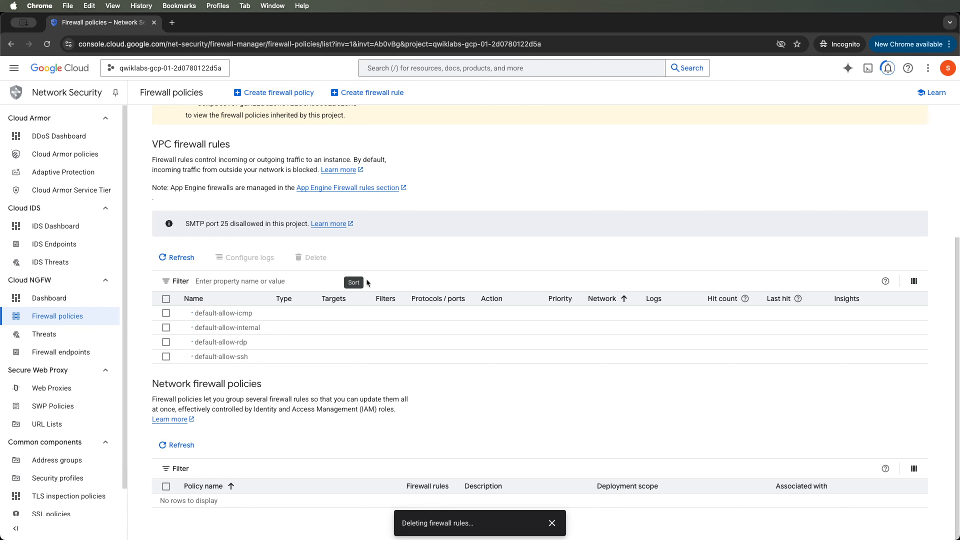
Search the console for VPC and open the VPC networks page
{"action": "left_click", "coordinate": [444, 68]}
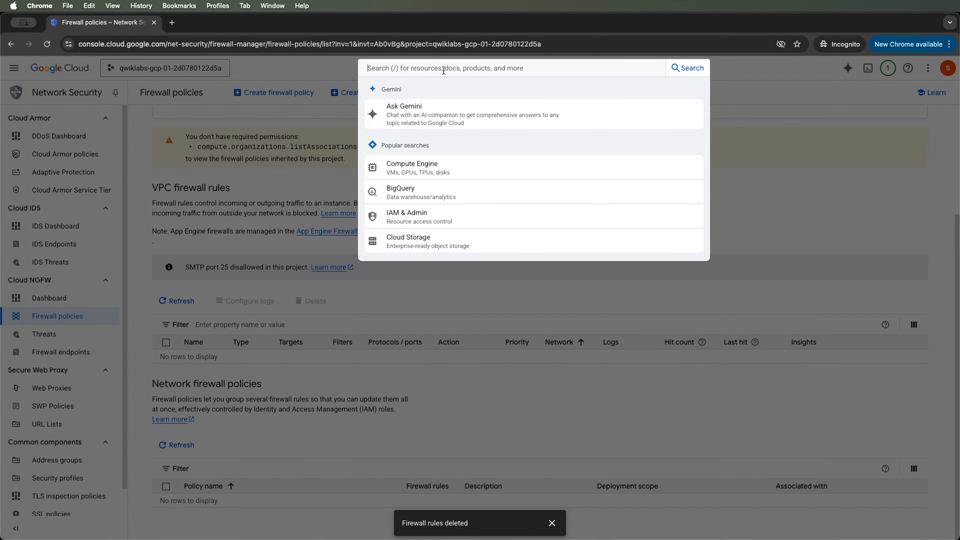
{"action": "type", "text": "VPC"}
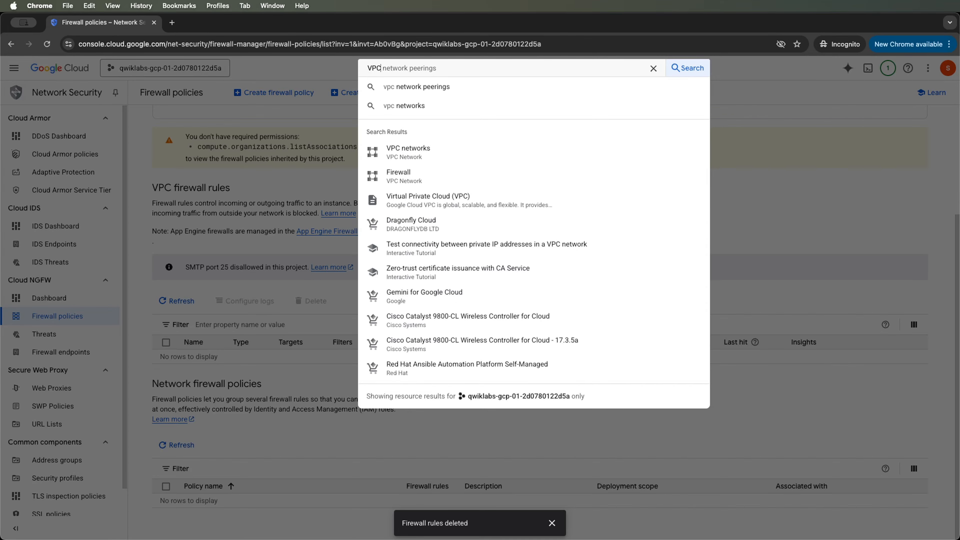
{"action": "key", "text": "Down"}
{"action": "key", "text": "Down"}
{"action": "key", "text": "Down"}
{"action": "key", "text": "Return"}
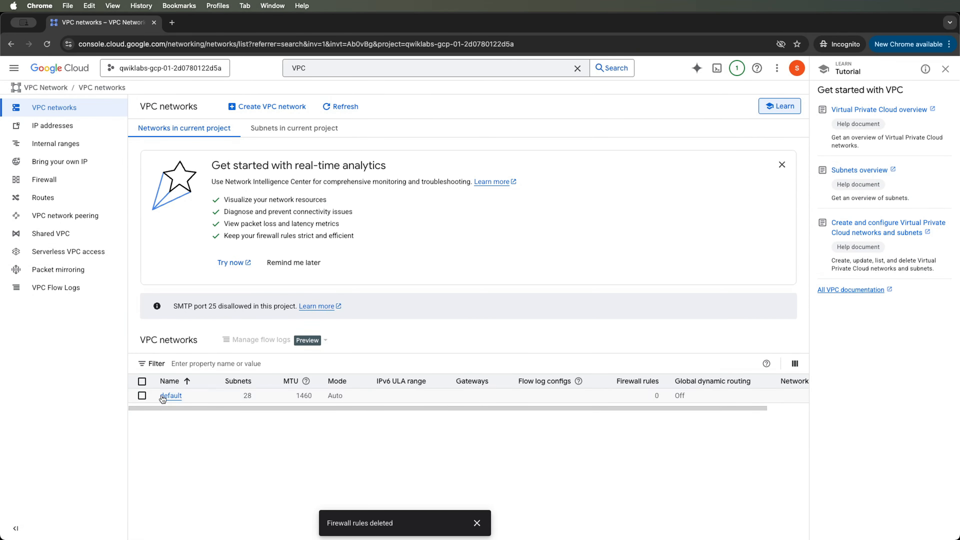
Delete the default VPC network, confirming with the network name default
{"action": "left_click", "coordinate": [163, 396]}
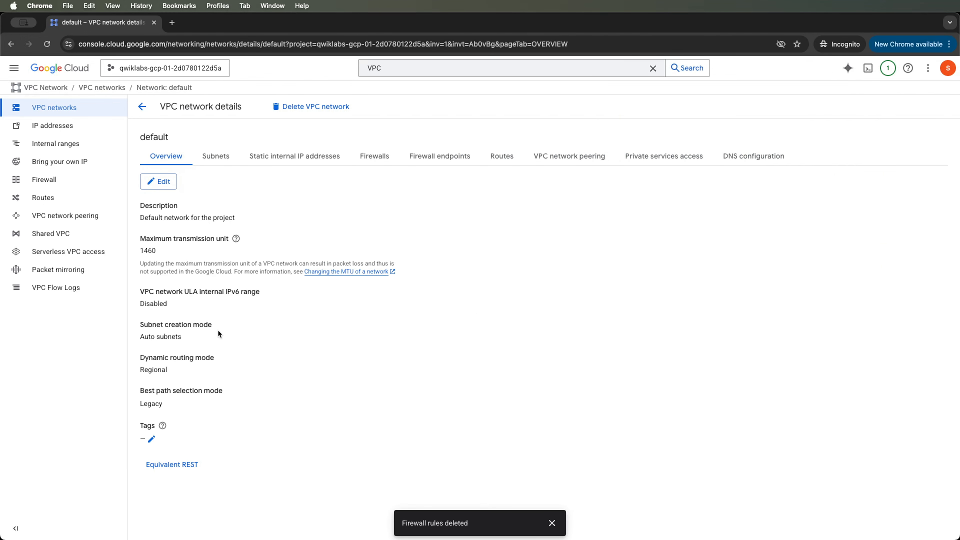
{"action": "left_click", "coordinate": [305, 108]}
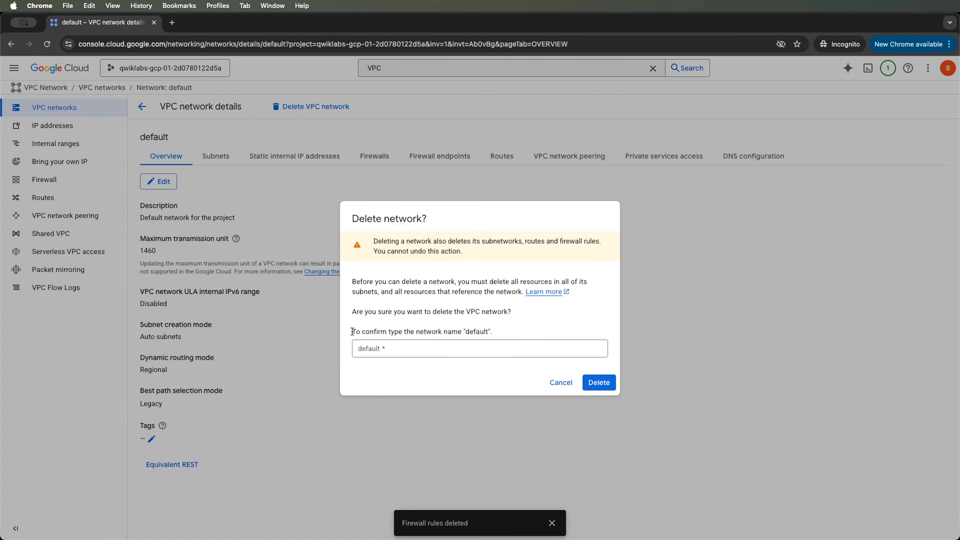
{"action": "left_click", "coordinate": [393, 344]}
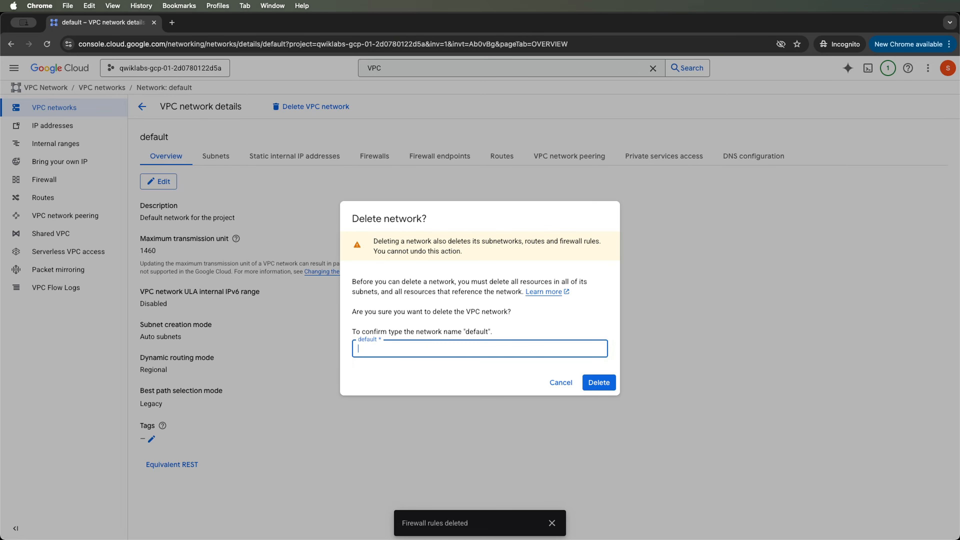
{"action": "type", "text": "default"}
{"action": "left_click", "coordinate": [608, 385]}
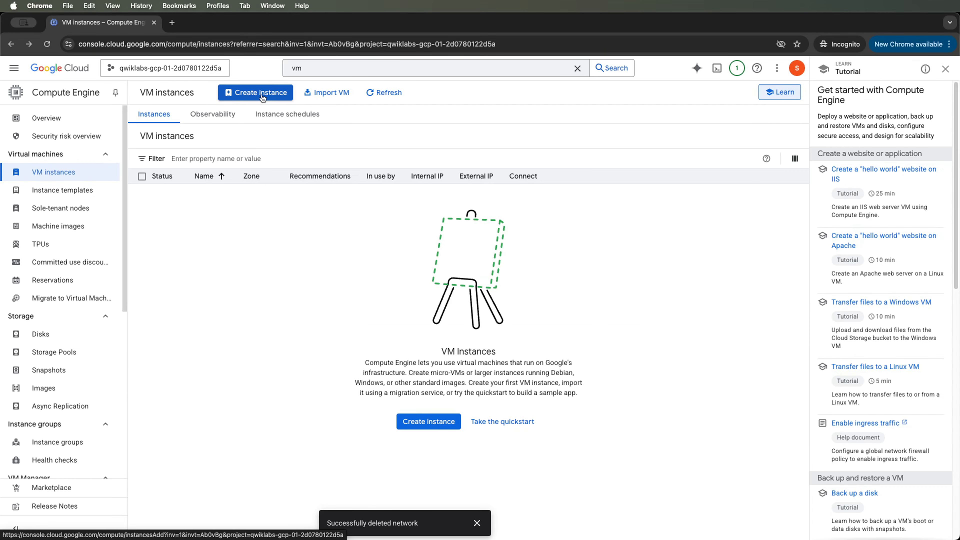
Try to create a VM instance with the preset configuration and check the flagged network interface's available networks
{"action": "left_click", "coordinate": [261, 93]}
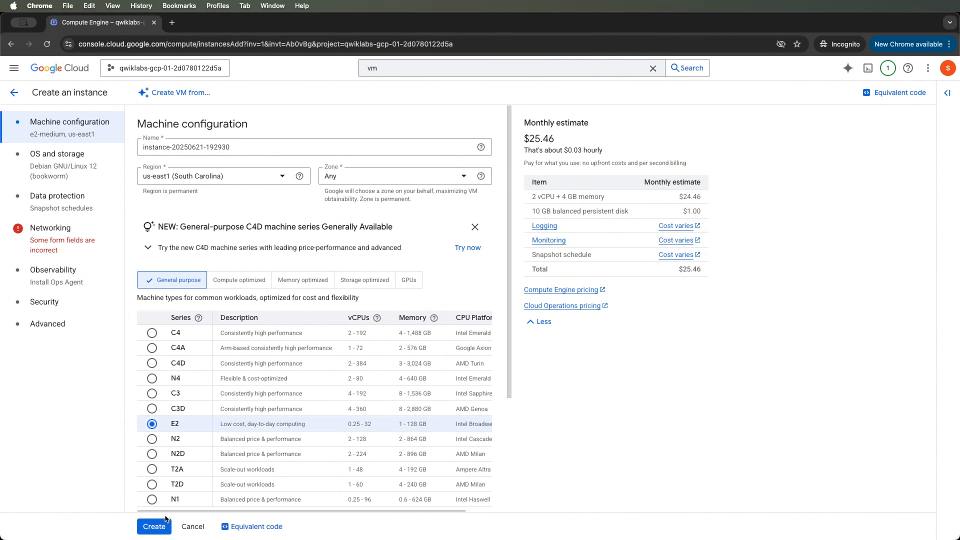
{"action": "left_click", "coordinate": [167, 523]}
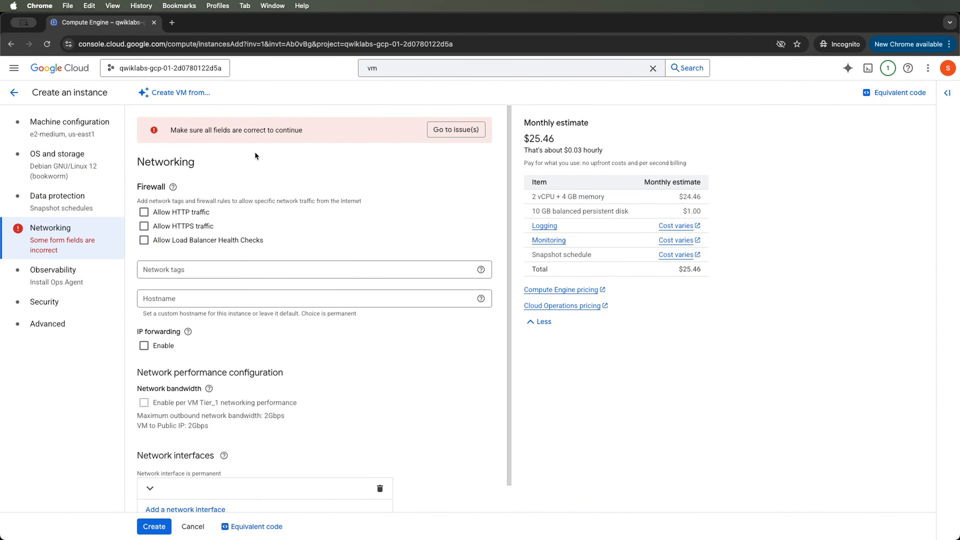
{"action": "left_click", "coordinate": [445, 132]}
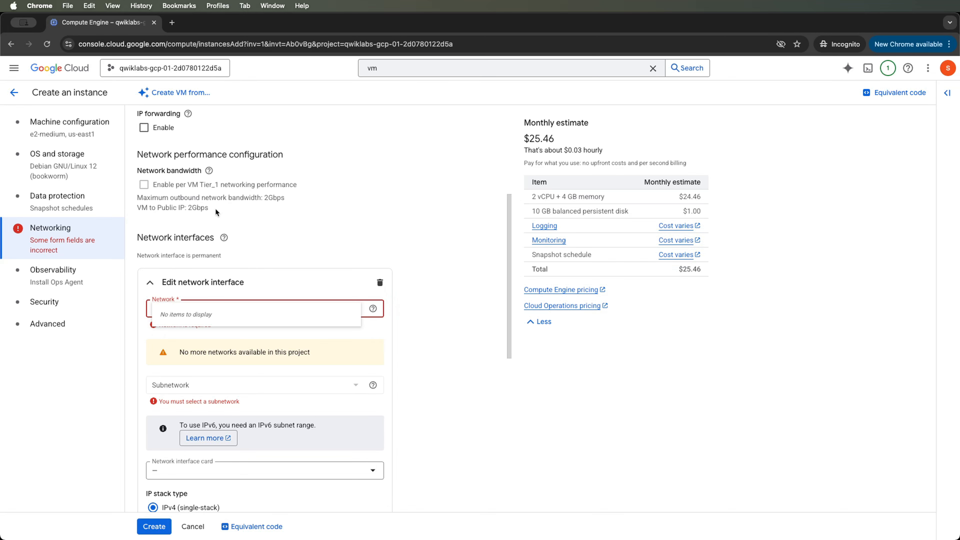
Go back to VPC networks and set up a new network named mynetwork with Automatic subnet creation mode
{"action": "left_click", "coordinate": [394, 68]}
{"action": "left_click", "coordinate": [394, 68]}
{"action": "type", "text": "vp"}
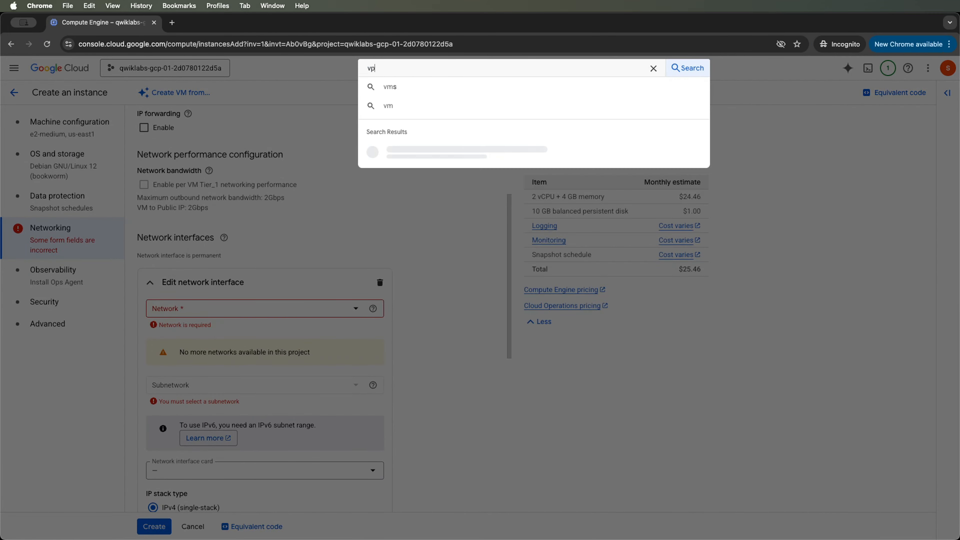
{"action": "key", "text": "Return"}
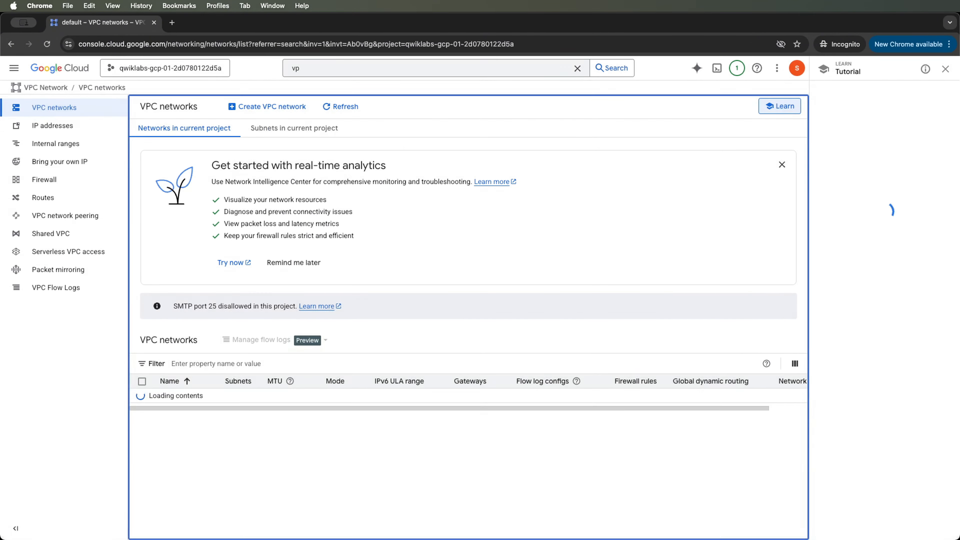
{"action": "left_click", "coordinate": [285, 109]}
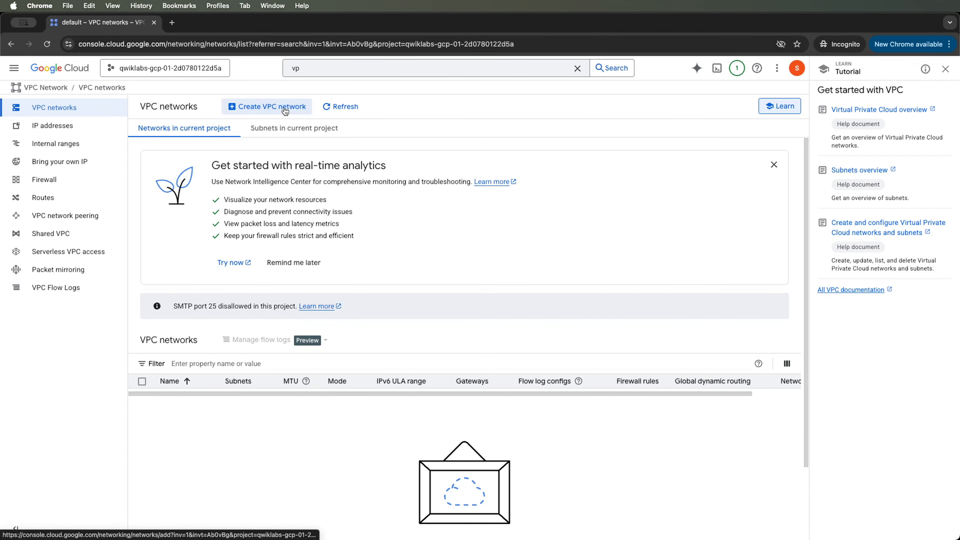
{"action": "left_click", "coordinate": [197, 143]}
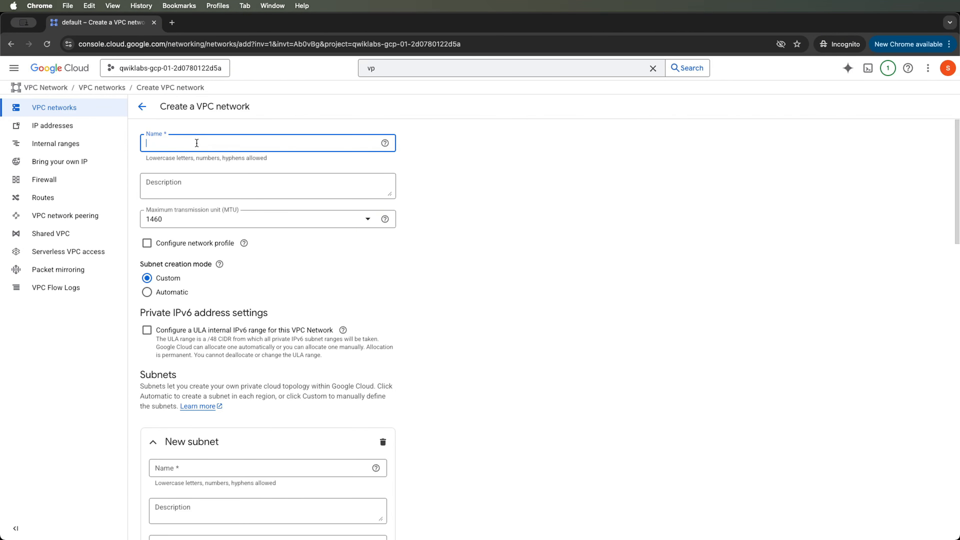
{"action": "type", "text": "mynetwork"}
{"action": "left_click", "coordinate": [146, 292]}
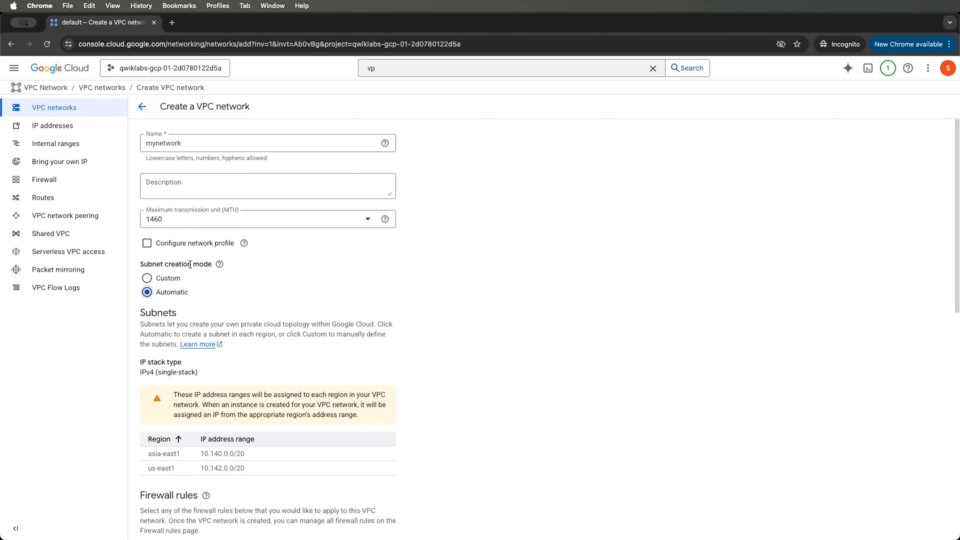
Apply all selectable IPv4 firewall rules (allow-custom, allow-icmp, allow-rdp, allow-ssh) to mynetwork and create the network
{"action": "scroll", "coordinate": [241, 285], "scroll_direction": "down", "scroll_amount": 6}
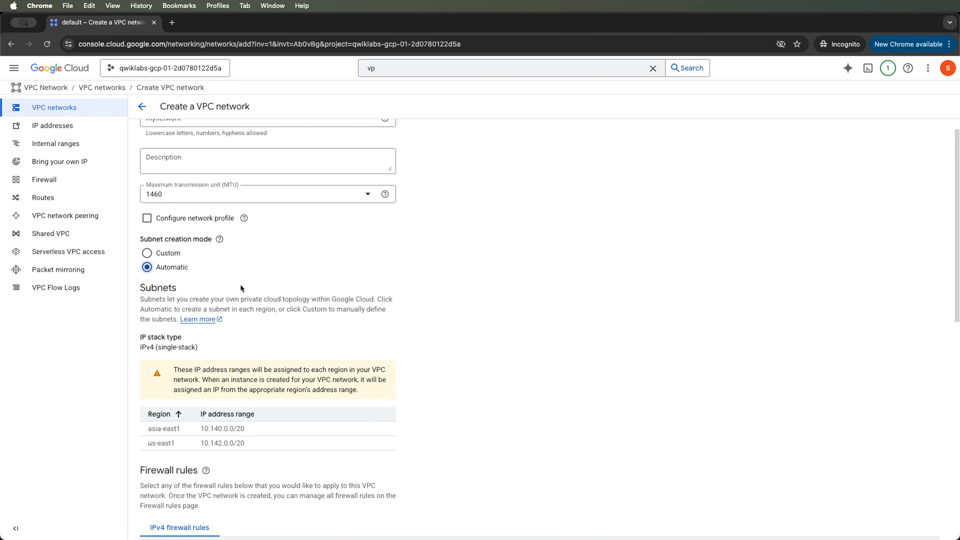
{"action": "scroll", "coordinate": [239, 282], "scroll_direction": "down", "scroll_amount": 2}
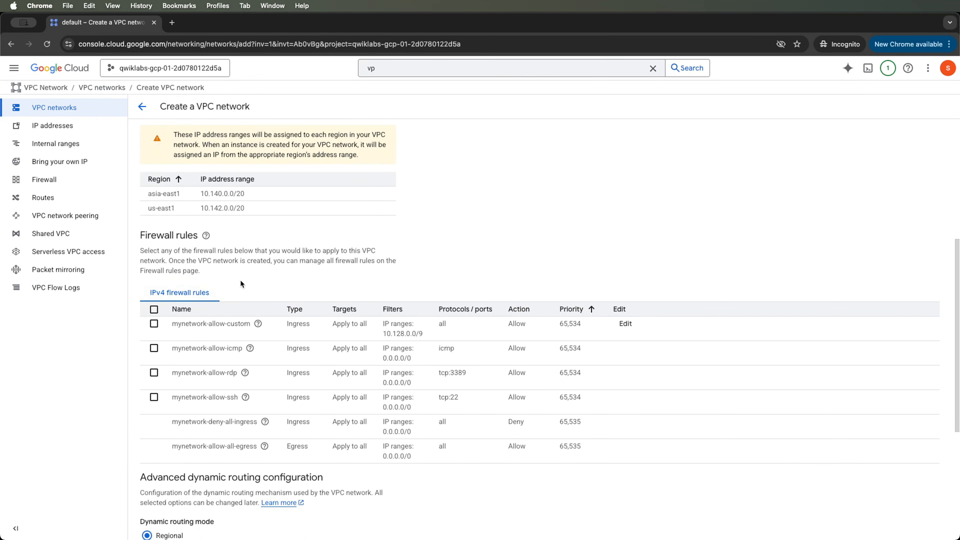
{"action": "scroll", "coordinate": [240, 279], "scroll_direction": "down", "scroll_amount": 1}
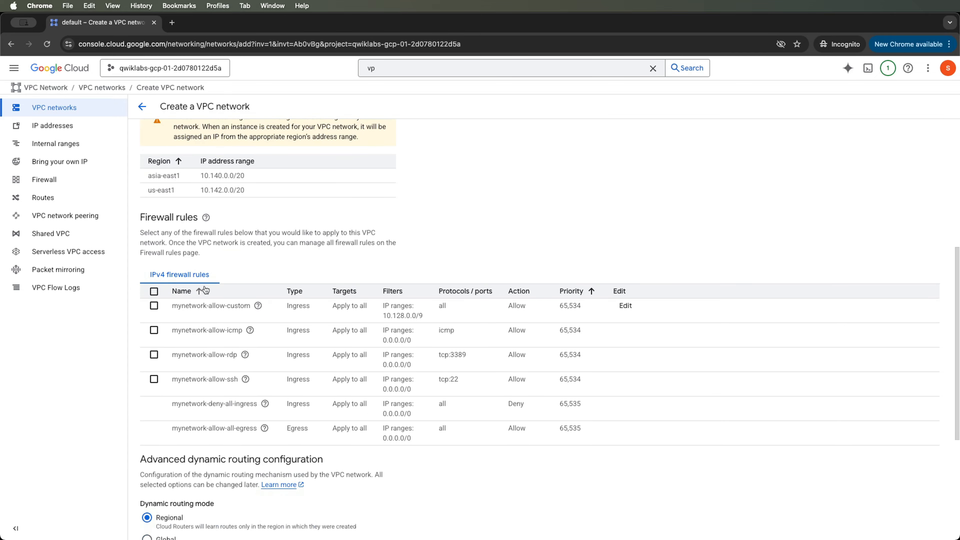
{"action": "left_click", "coordinate": [154, 291]}
{"action": "scroll", "coordinate": [256, 280], "scroll_direction": "down", "scroll_amount": 2}
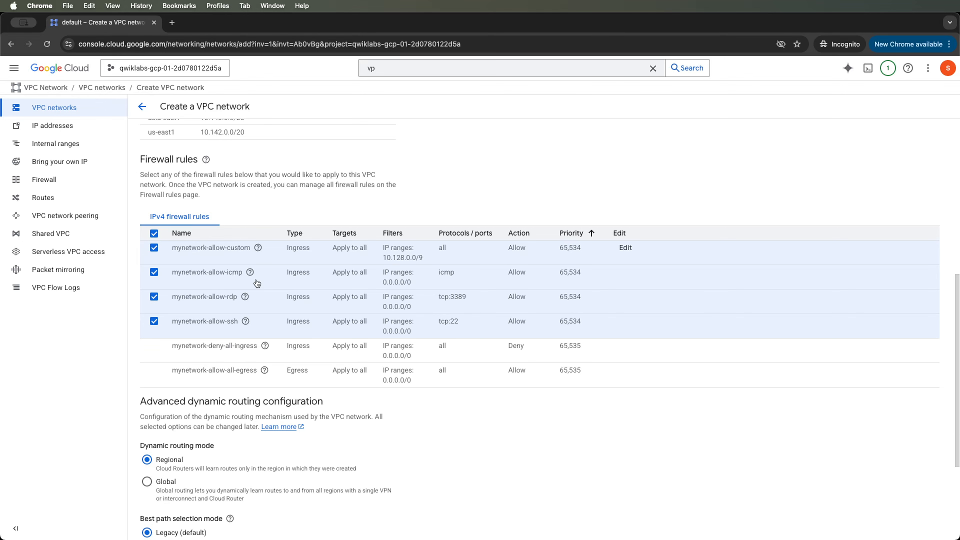
{"action": "scroll", "coordinate": [264, 287], "scroll_direction": "down", "scroll_amount": 5}
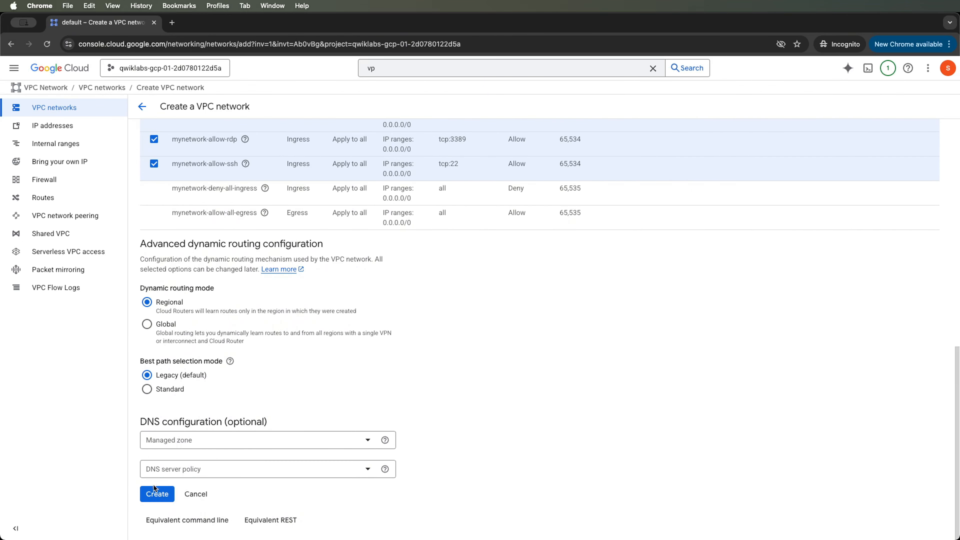
{"action": "left_click", "coordinate": [153, 490]}
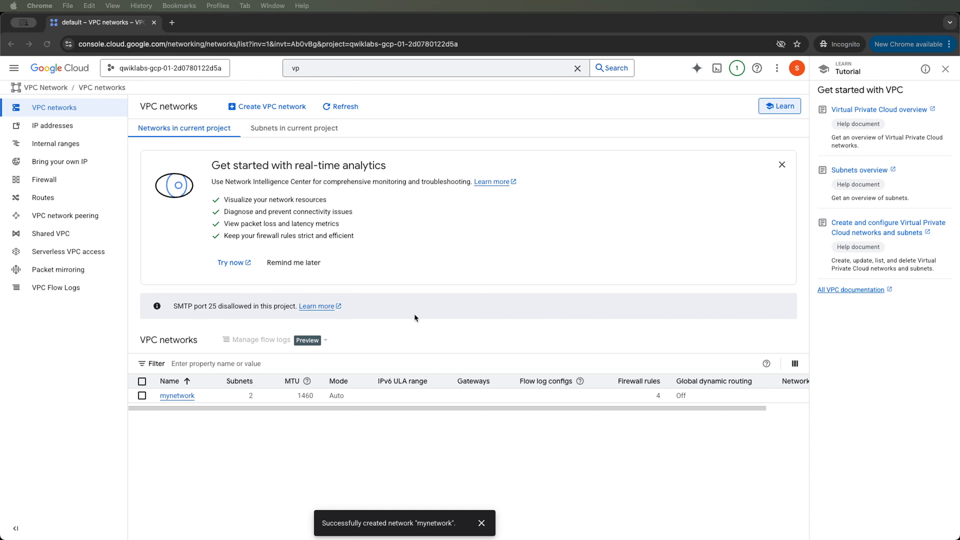
Find the VM instances page through the console search and start a new instance named mynet-us-vm
{"action": "left_click", "coordinate": [355, 71]}
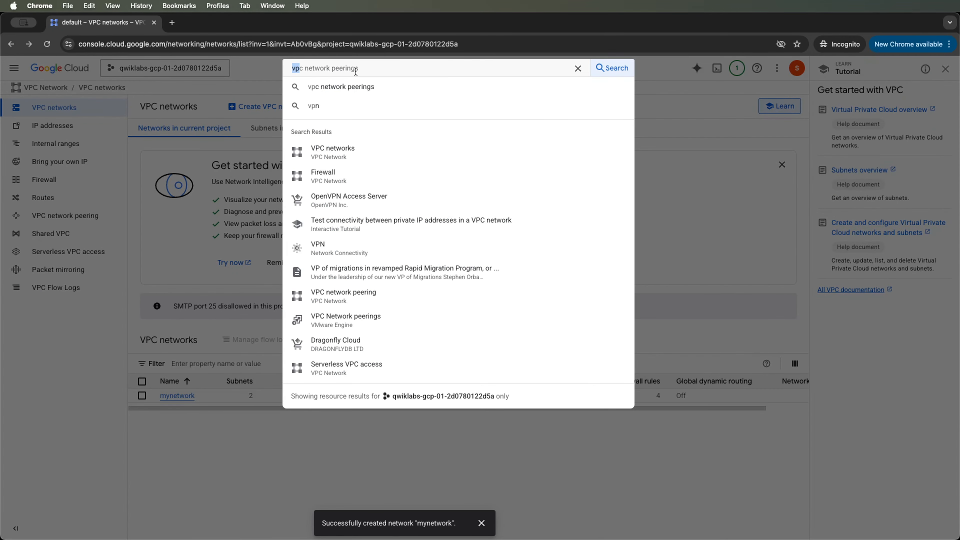
{"action": "type", "text": "vm"}
{"action": "key", "text": "Return"}
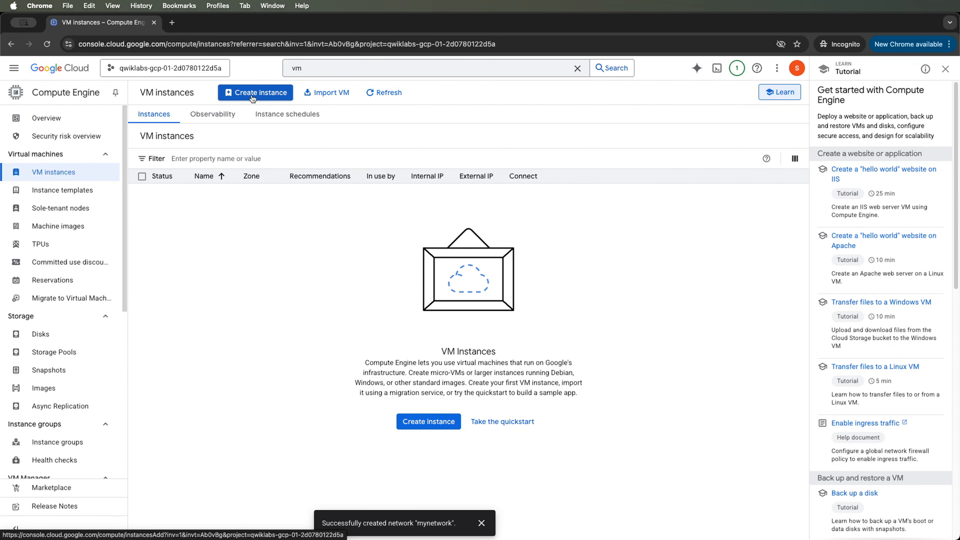
{"action": "left_click", "coordinate": [252, 96]}
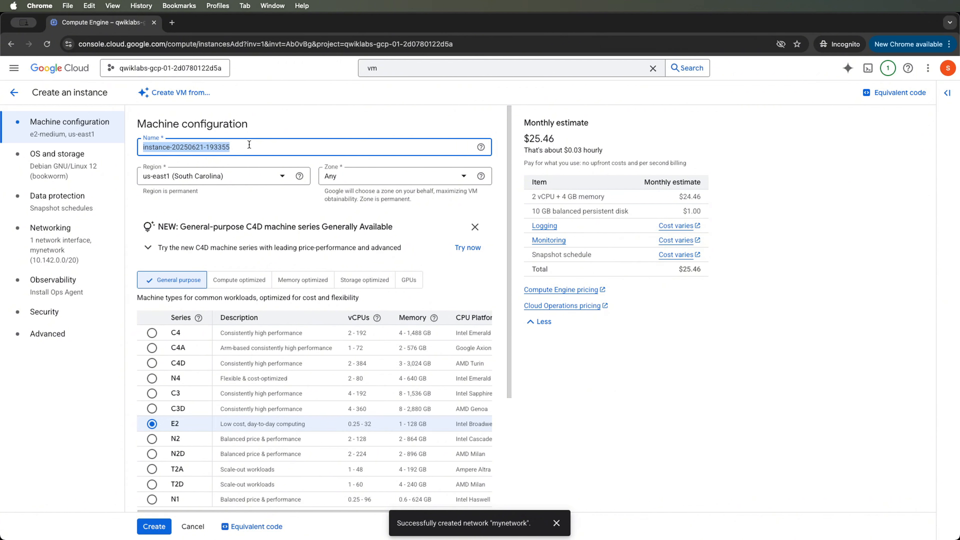
{"action": "type", "text": "mynet-us-vm"}
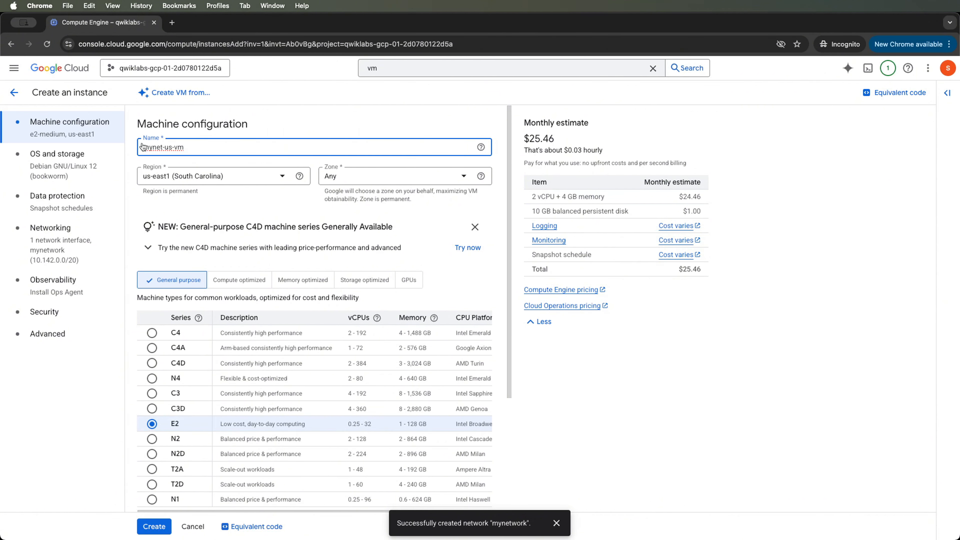
Place the mynet-us-vm instance in region us-east1 (South Carolina), zone us-east1-b
{"action": "left_click", "coordinate": [245, 178]}
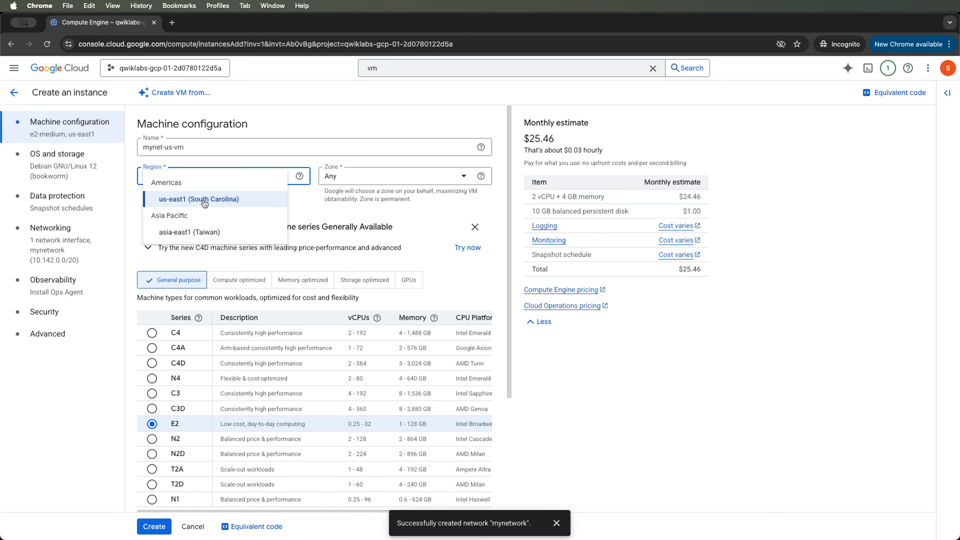
{"action": "left_click", "coordinate": [205, 201]}
{"action": "left_click", "coordinate": [389, 176]}
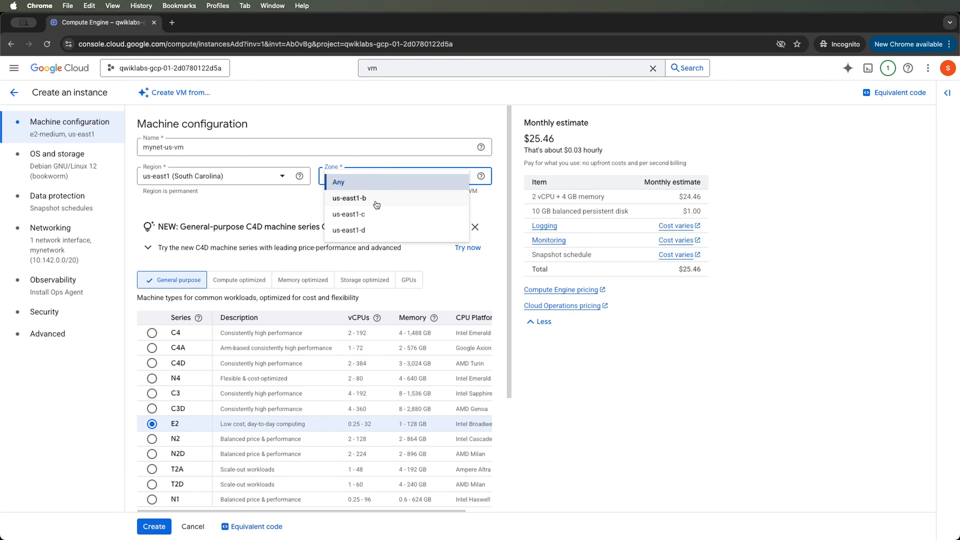
{"action": "left_click", "coordinate": [374, 200]}
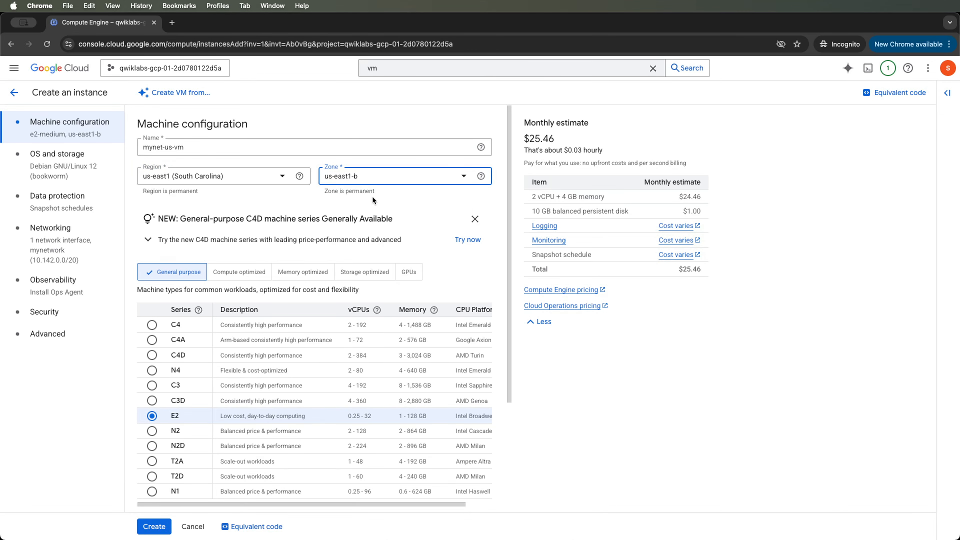
Set the E2 machine type of mynet-us-vm to e2-micro and create the instance
{"action": "scroll", "coordinate": [362, 198], "scroll_direction": "down", "scroll_amount": 1}
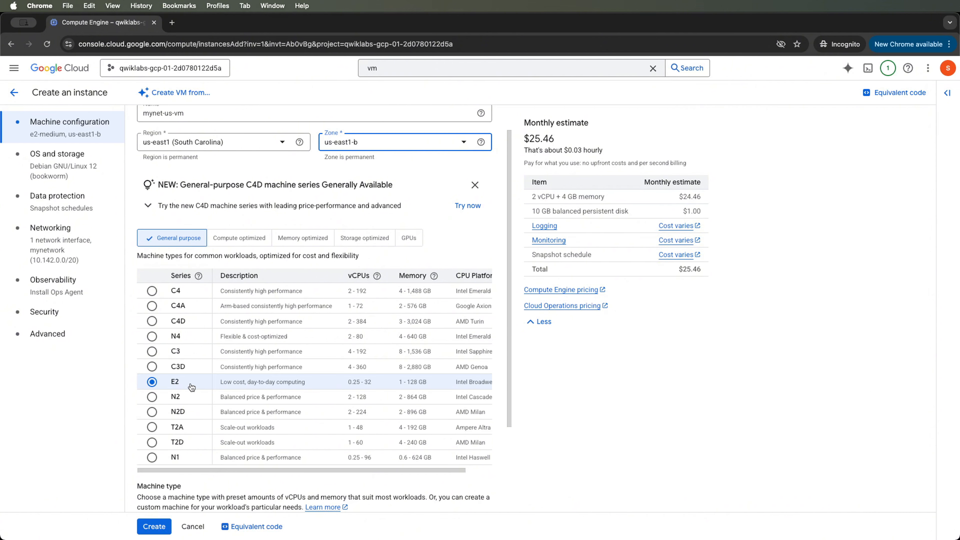
{"action": "scroll", "coordinate": [190, 382], "scroll_direction": "down", "scroll_amount": 3}
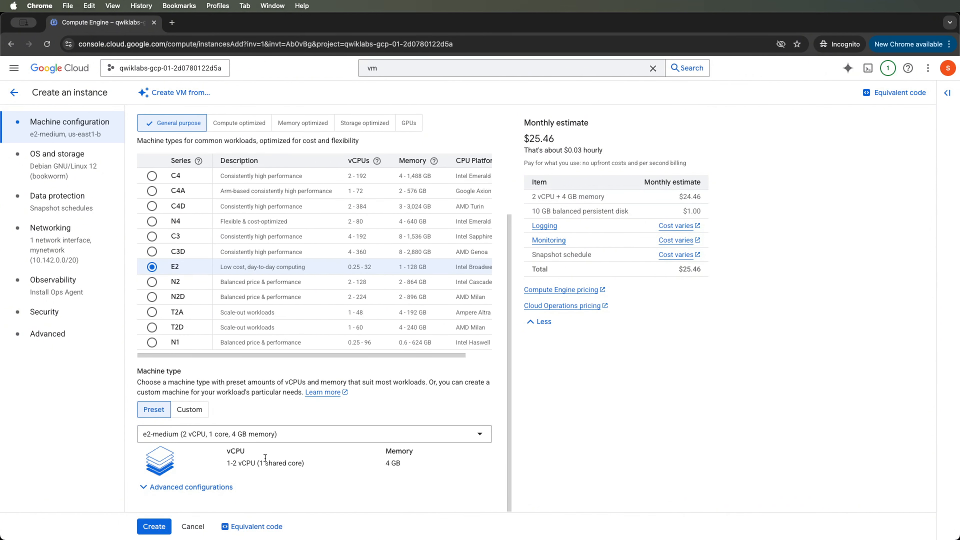
{"action": "left_click", "coordinate": [237, 434]}
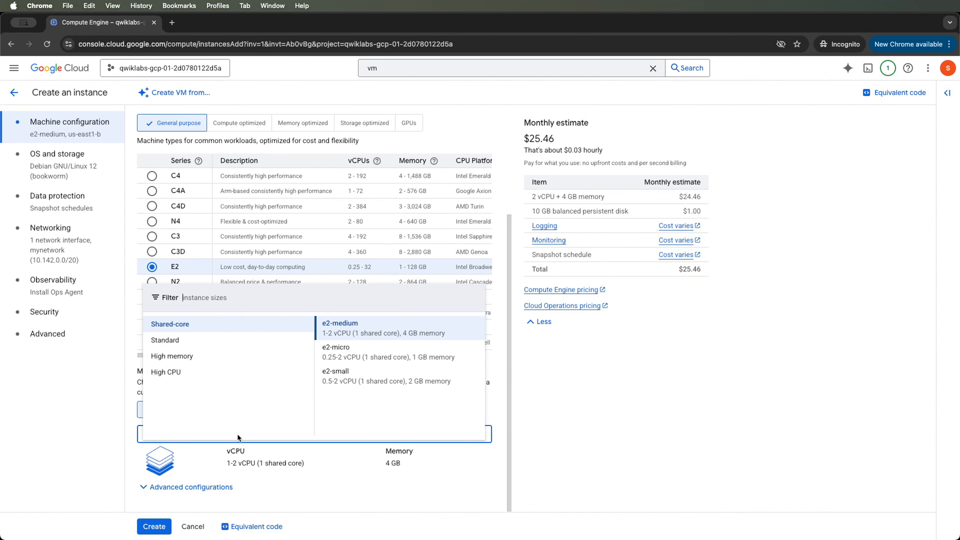
{"action": "left_click", "coordinate": [365, 354]}
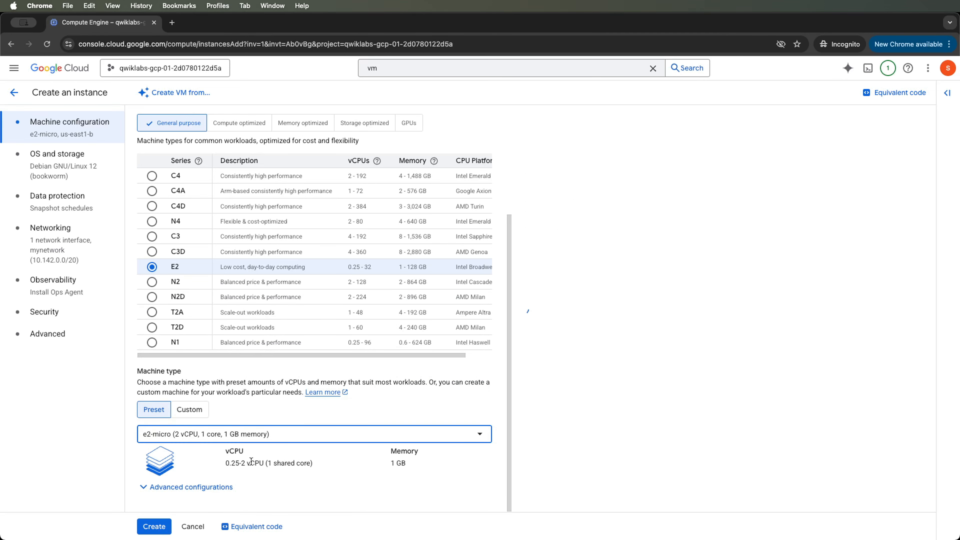
{"action": "left_click", "coordinate": [155, 526]}
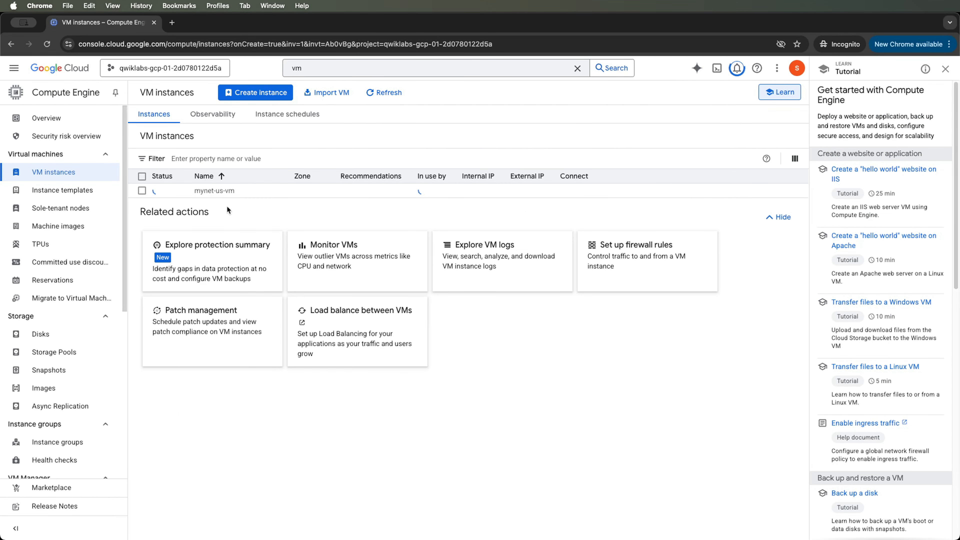
Start another VM instance and name it mynet-r2-vm
{"action": "left_click", "coordinate": [259, 94]}
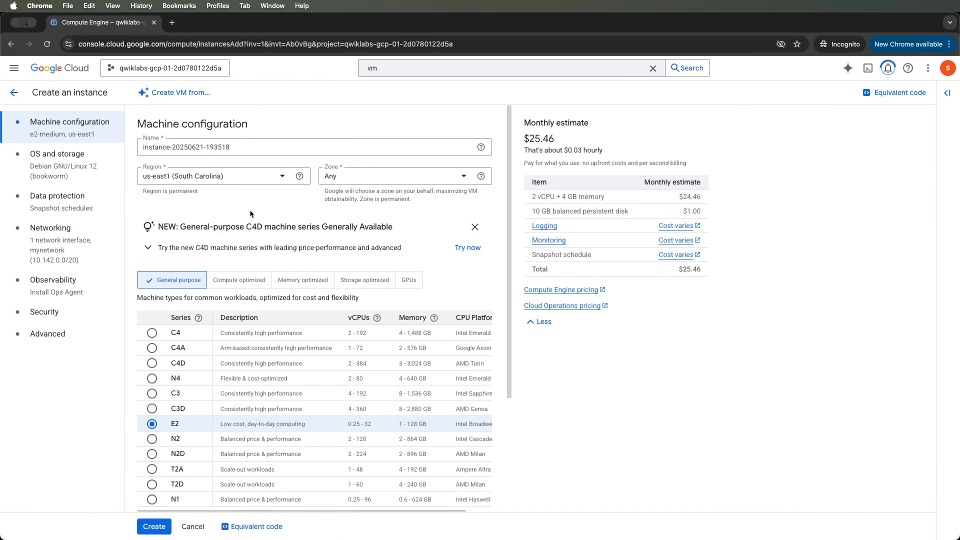
{"action": "triple_click", "coordinate": [241, 147]}
{"action": "type", "text": "mynet-us-vm"}
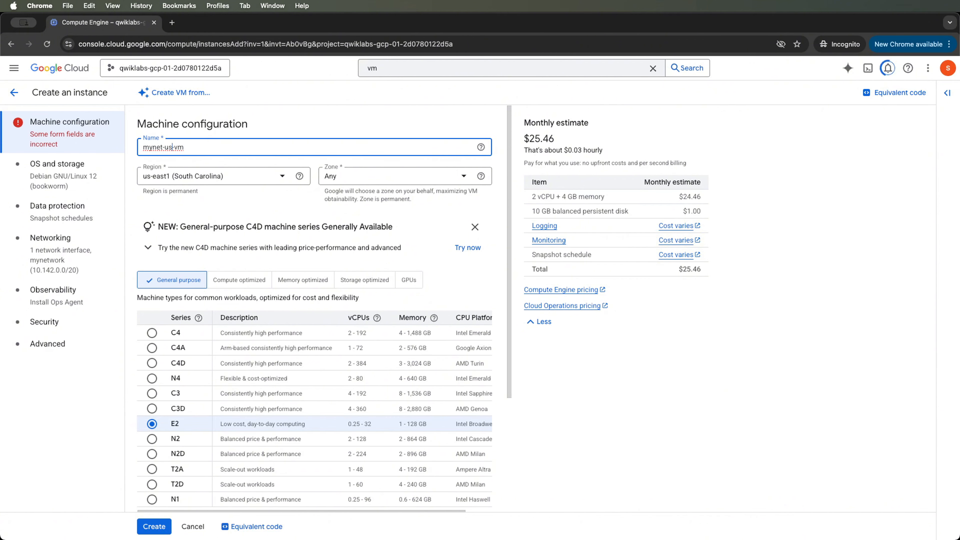
{"action": "key", "text": "BackSpace"}
{"action": "key", "text": "BackSpace"}
{"action": "type", "text": "r2"}
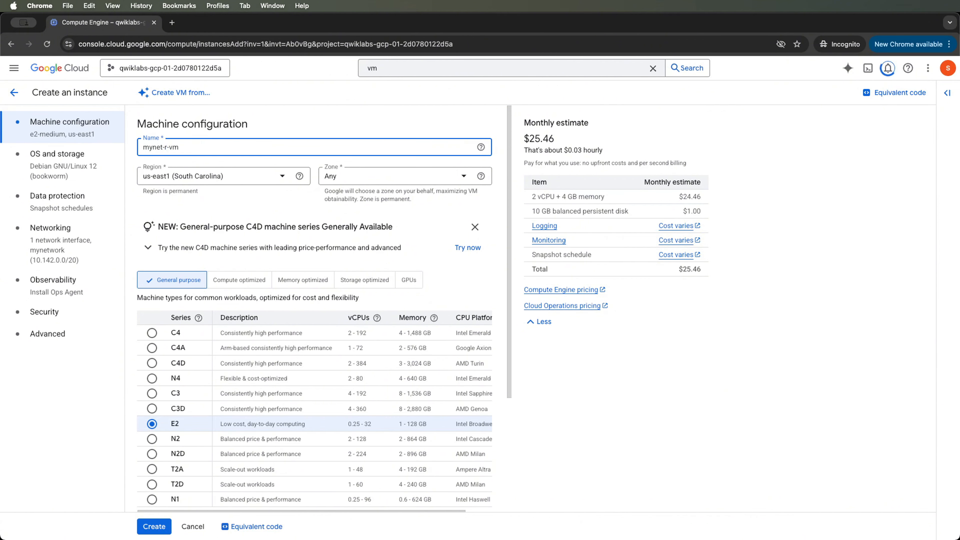
Place the mynet-r2-vm instance in region asia-east1 (Taiwan), zone asia-east1-c
{"action": "left_click", "coordinate": [223, 175]}
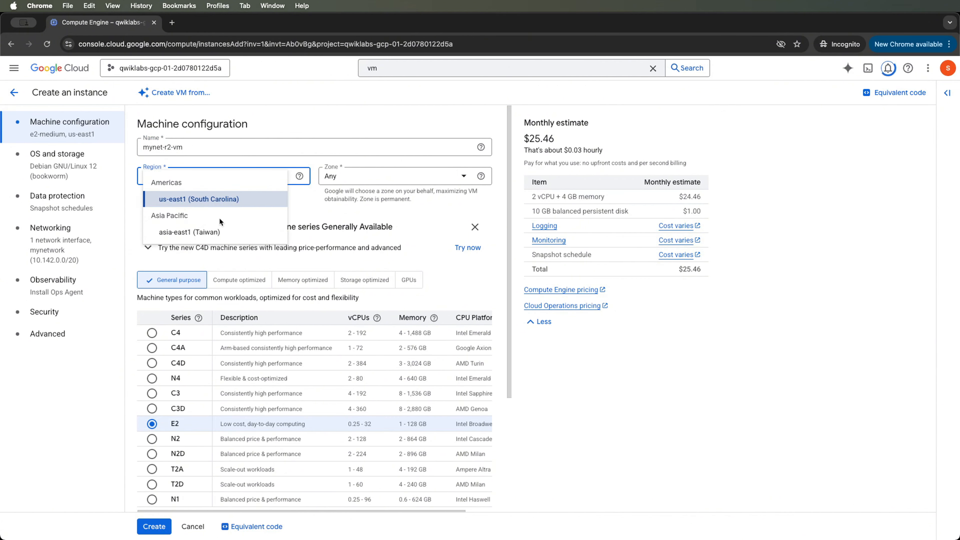
{"action": "left_click", "coordinate": [216, 231]}
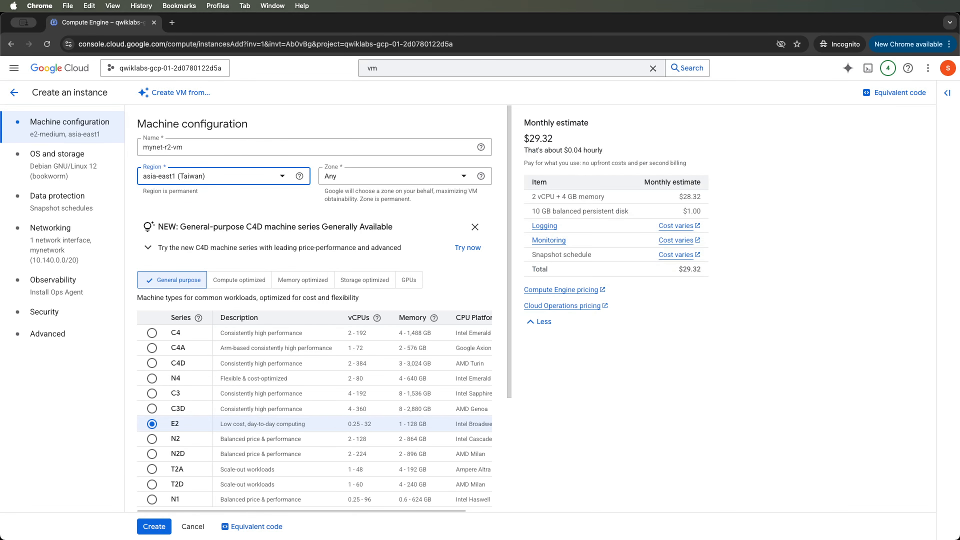
{"action": "left_click", "coordinate": [357, 179]}
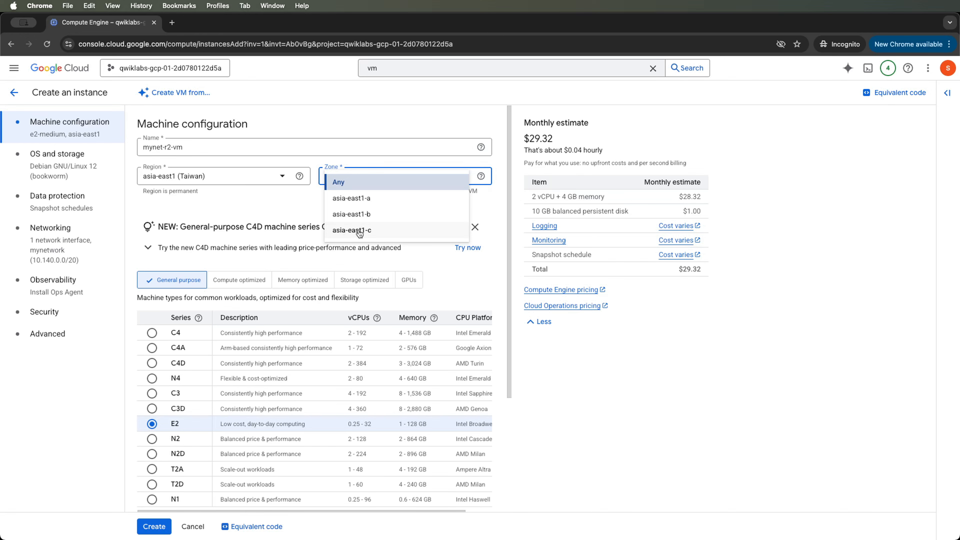
{"action": "left_click", "coordinate": [346, 230]}
Choose the e2-micro machine type for mynet-r2-vm and create the instance
{"action": "scroll", "coordinate": [225, 317], "scroll_direction": "down", "scroll_amount": 4}
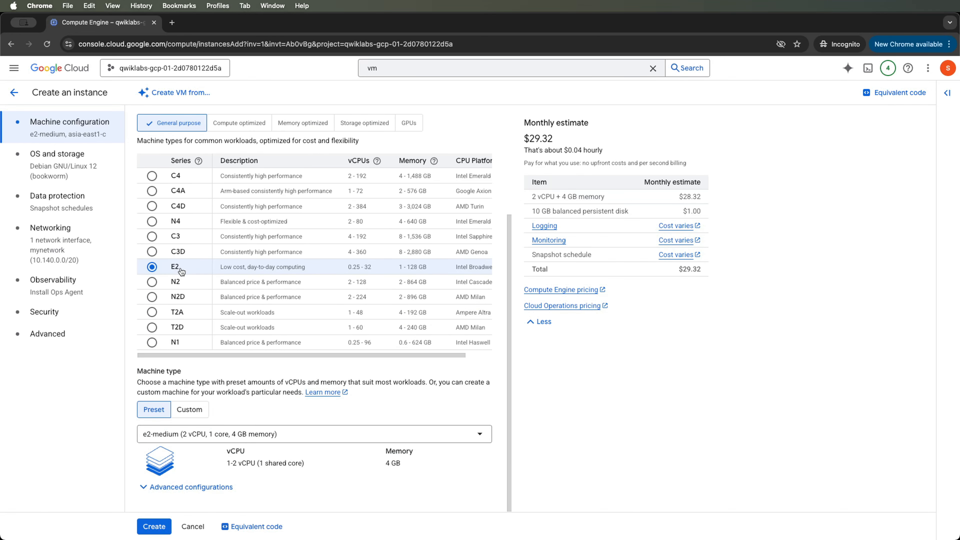
{"action": "scroll", "coordinate": [192, 242], "scroll_direction": "up", "scroll_amount": 3}
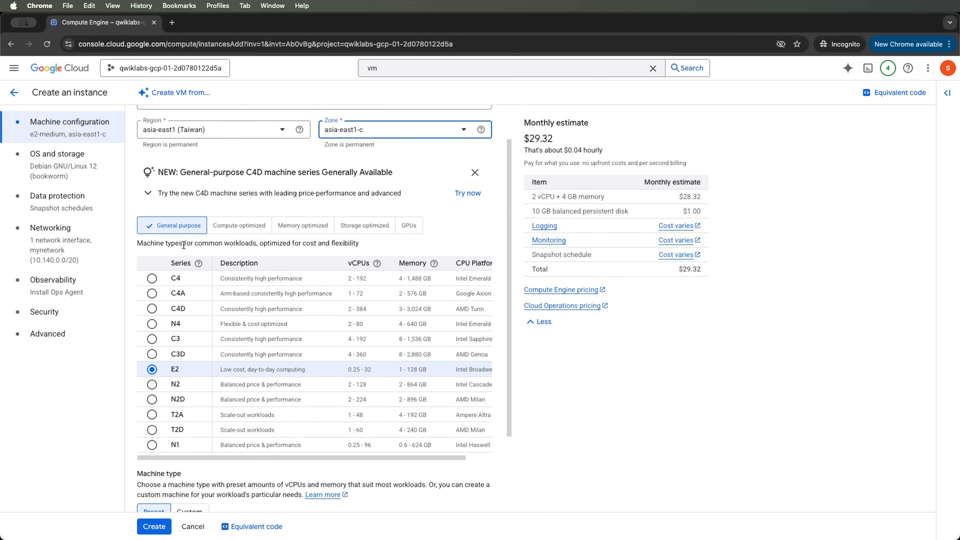
{"action": "scroll", "coordinate": [183, 245], "scroll_direction": "down", "scroll_amount": 3}
{"action": "left_click", "coordinate": [247, 434]}
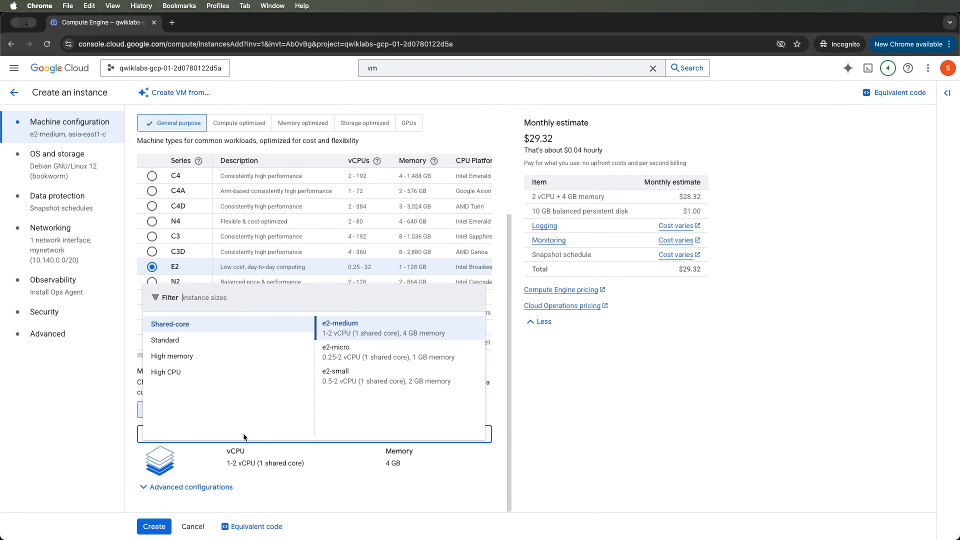
{"action": "left_click", "coordinate": [356, 355]}
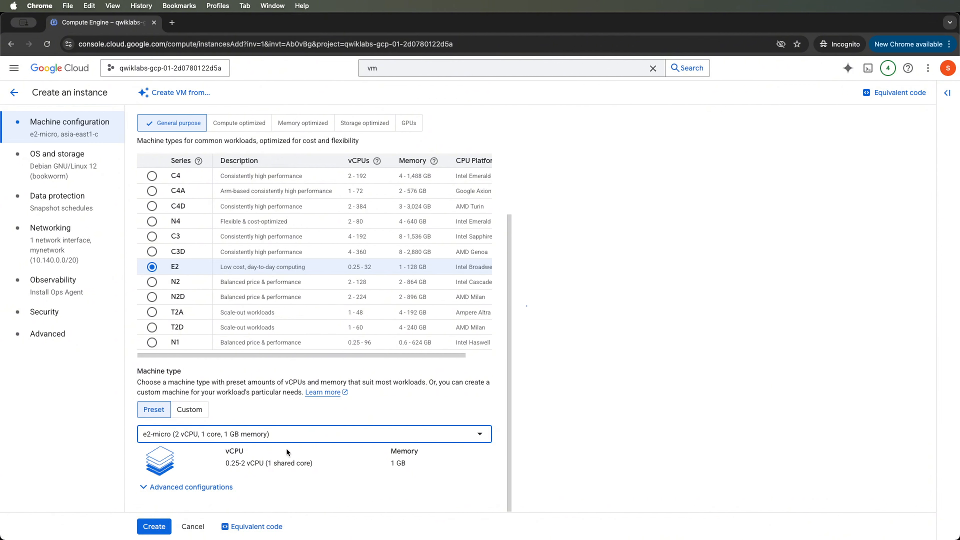
{"action": "left_click", "coordinate": [160, 525]}
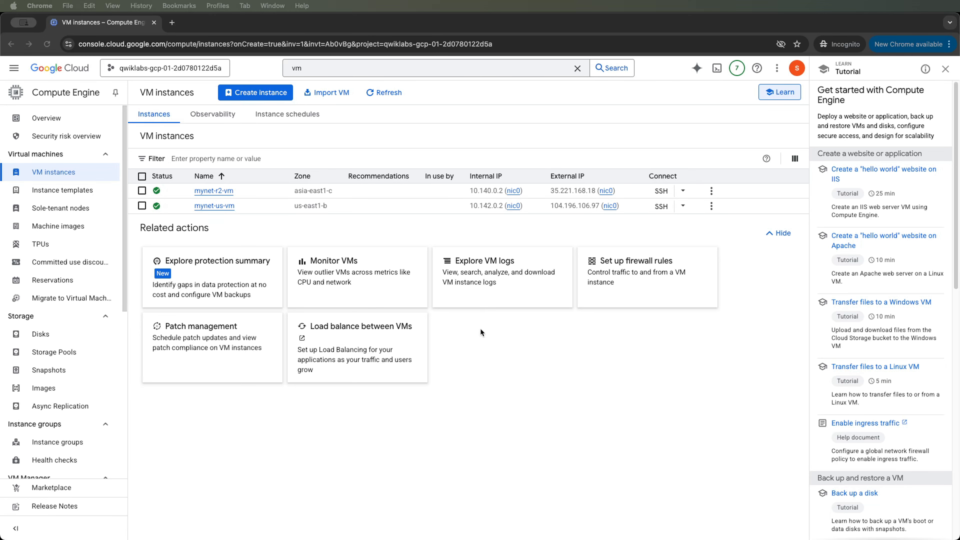
Open an SSH-in-browser session to mynet-us-vm, authorize the connection, and reposition its window over the instance list
{"action": "left_click", "coordinate": [663, 194]}
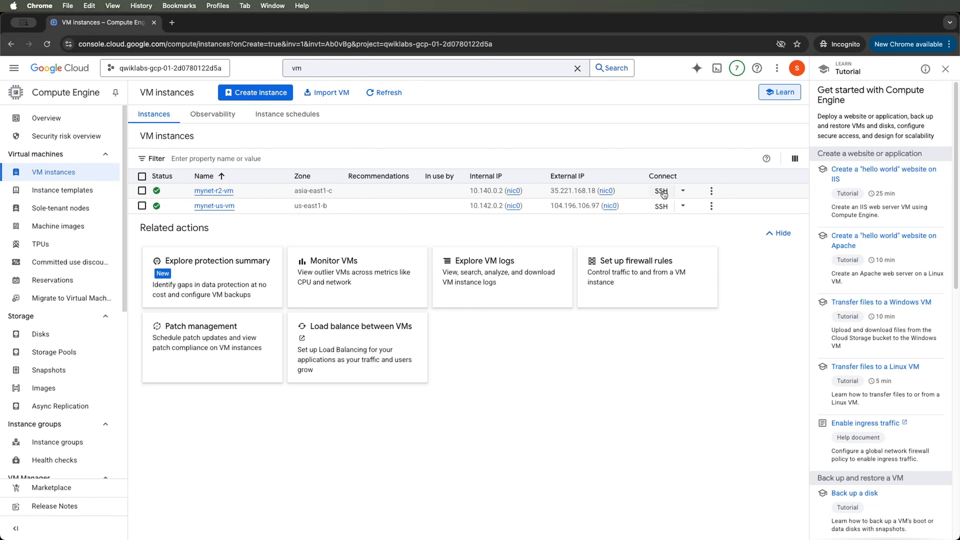
{"action": "left_click", "coordinate": [660, 206]}
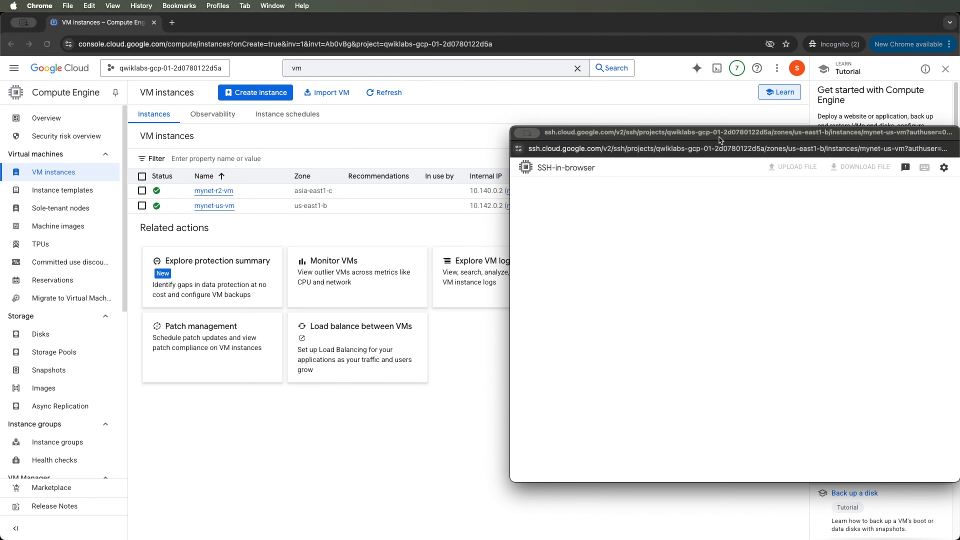
{"action": "left_click_drag", "start_coordinate": [720, 141], "coordinate": [314, 147]}
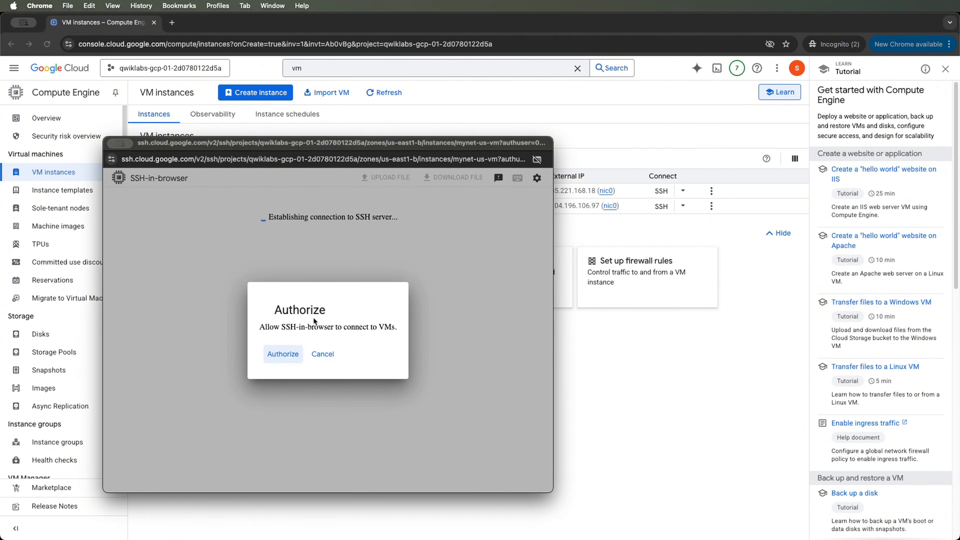
{"action": "left_click", "coordinate": [290, 354]}
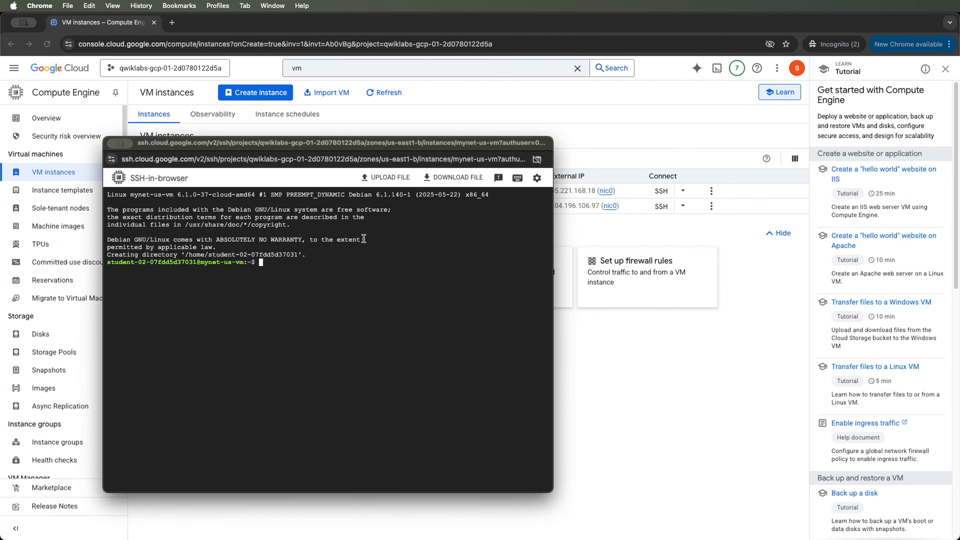
{"action": "left_click_drag", "start_coordinate": [369, 144], "coordinate": [351, 153]}
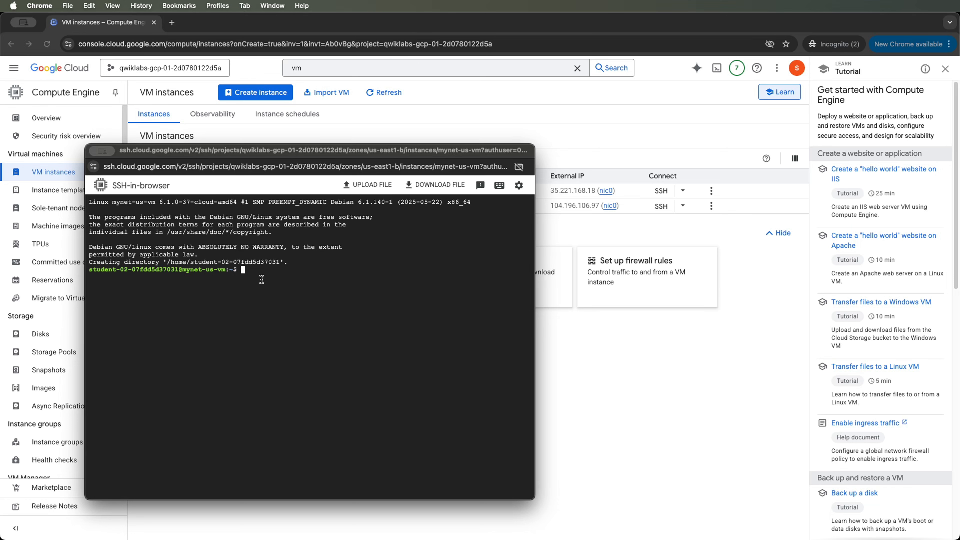
{"action": "left_click_drag", "start_coordinate": [359, 151], "coordinate": [488, 180]}
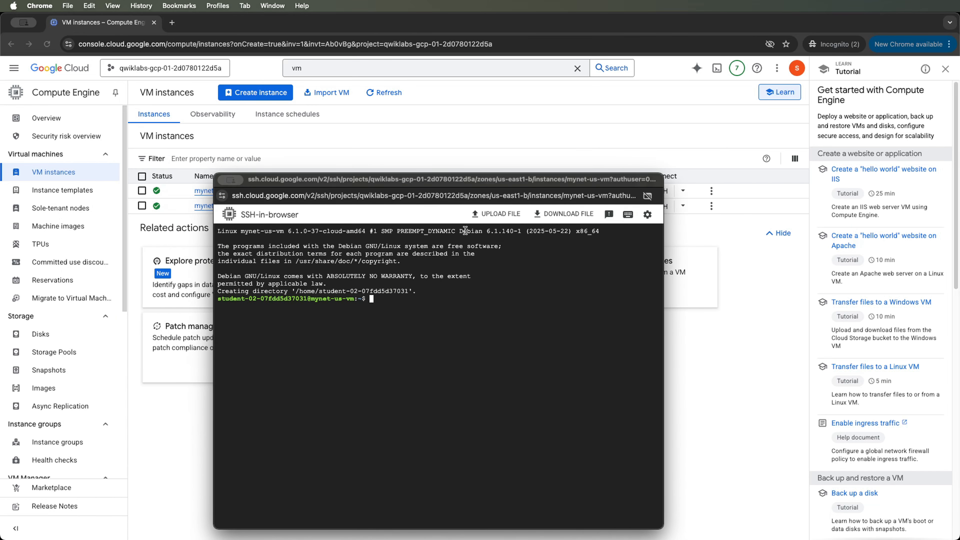
From the mynet-us-vm session, ping mynet-r2-vm's internal IP address 10.140.0.2 and stop the ping after several replies
{"action": "type", "text": "ping"}
{"action": "left_click_drag", "start_coordinate": [503, 178], "coordinate": [788, 118]}
{"action": "left_click", "coordinate": [383, 155]}
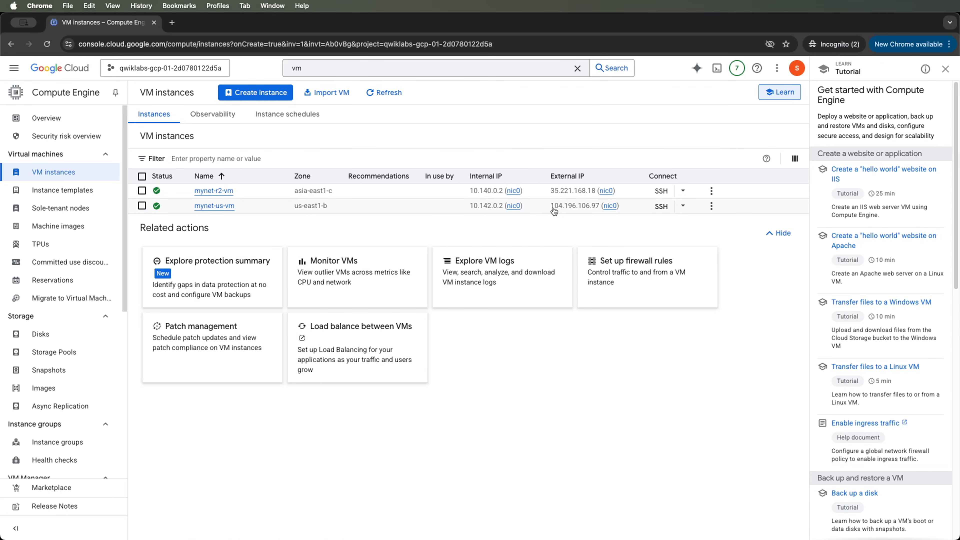
{"action": "left_click", "coordinate": [529, 191]}
{"action": "key", "text": "super+grave"}
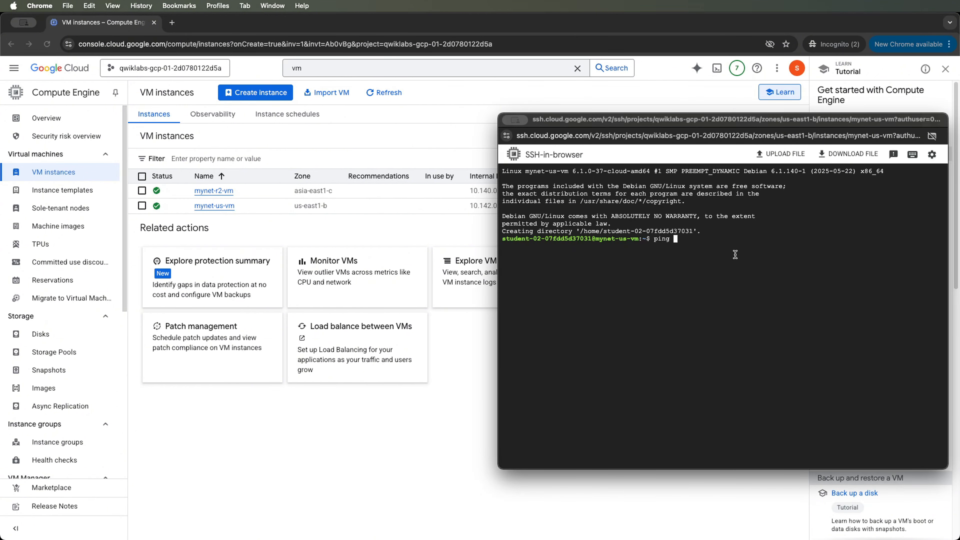
{"action": "key", "text": "super+v"}
{"action": "key", "text": "Return"}
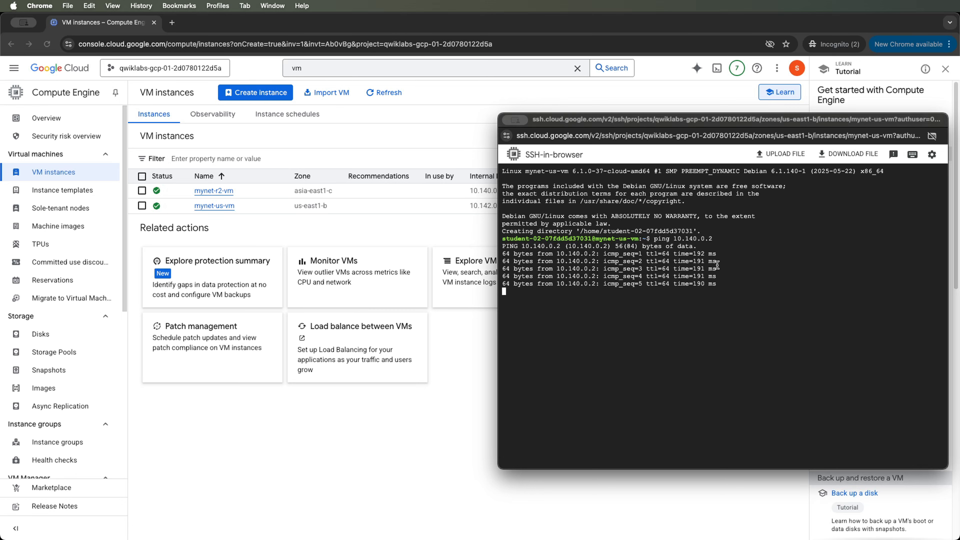
{"action": "key", "text": "ctrl+c"}
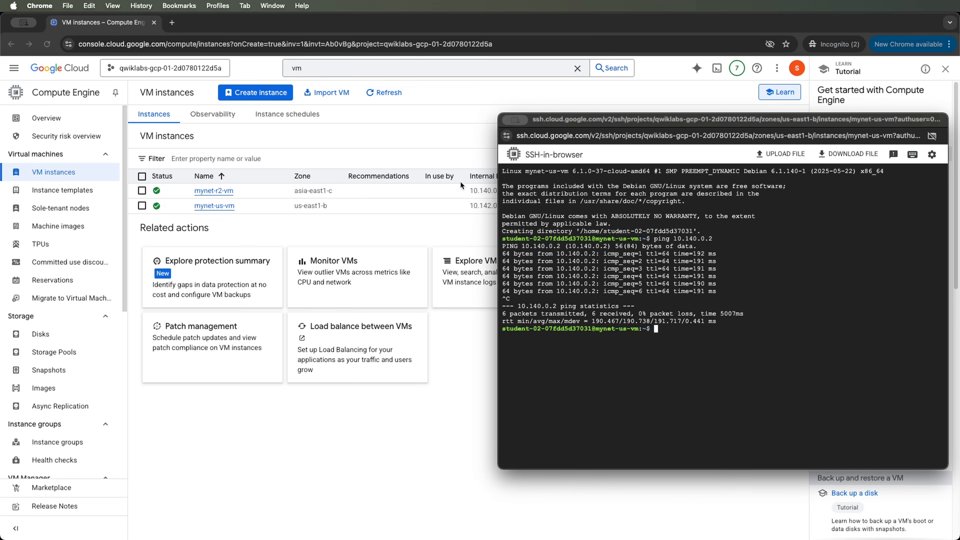
Copy mynet-r2-vm's external IP address, ping 35.221.168.18 from the mynet-us-vm session, and stop the ping after several replies
{"action": "left_click", "coordinate": [434, 185]}
{"action": "left_click", "coordinate": [622, 191]}
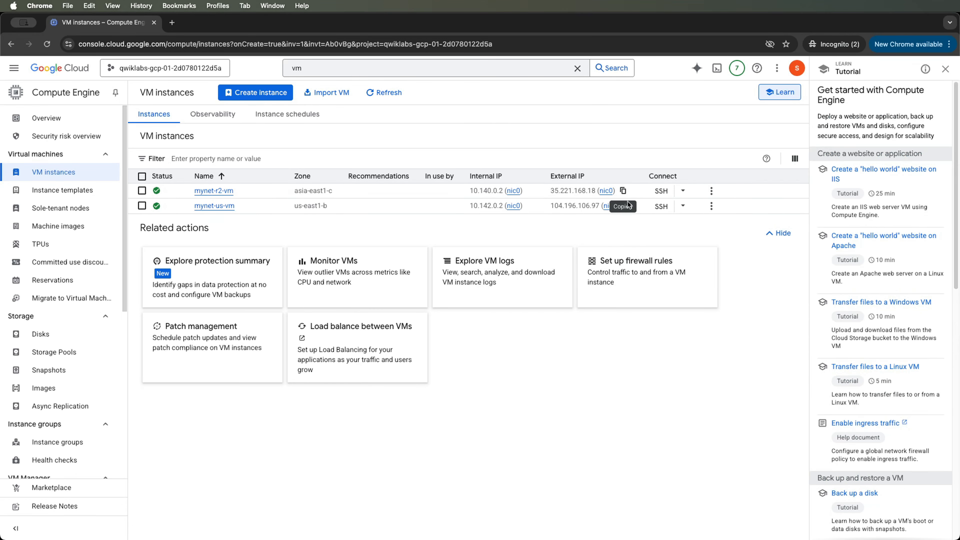
{"action": "key", "text": "super+grave"}
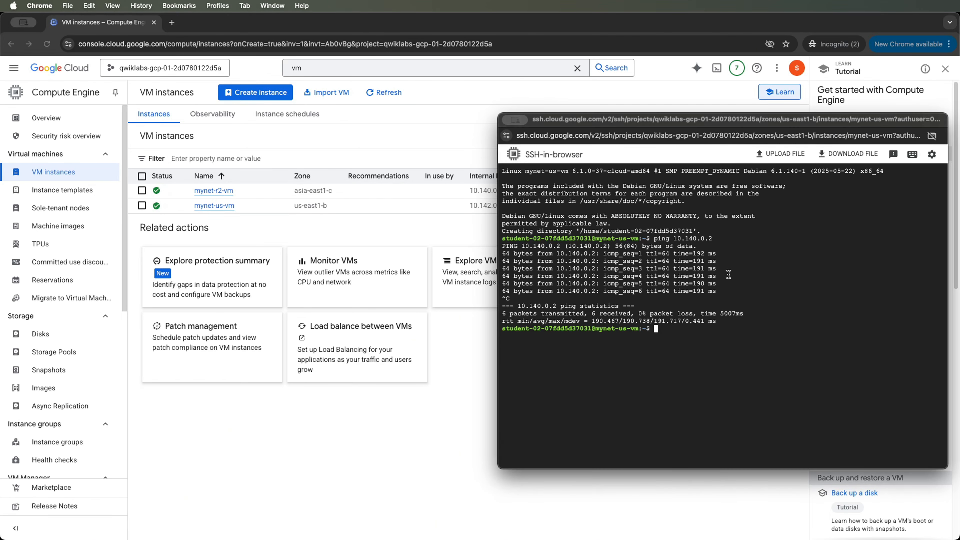
{"action": "type", "text": "ping"}
{"action": "key", "text": "super+v"}
{"action": "key", "text": "Return"}
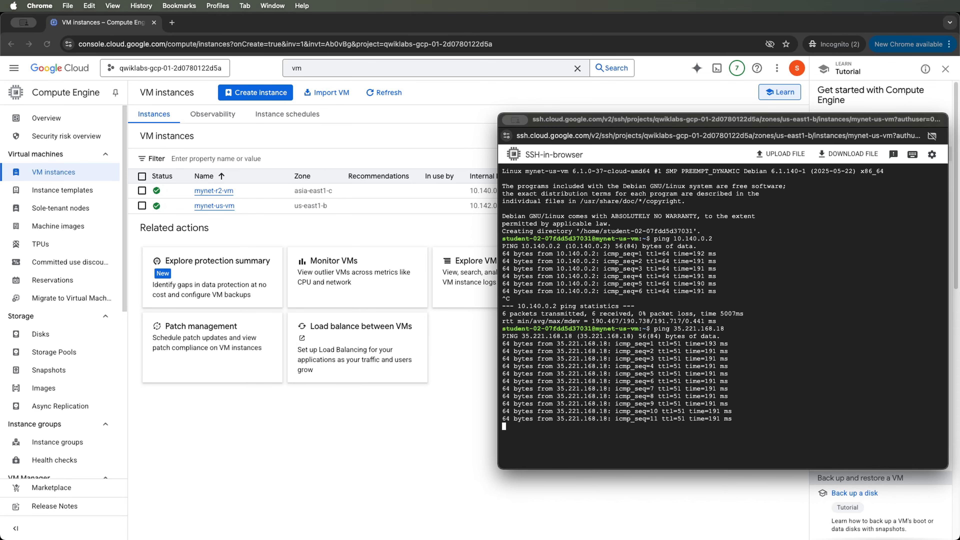
{"action": "key", "text": "ctrl+c"}
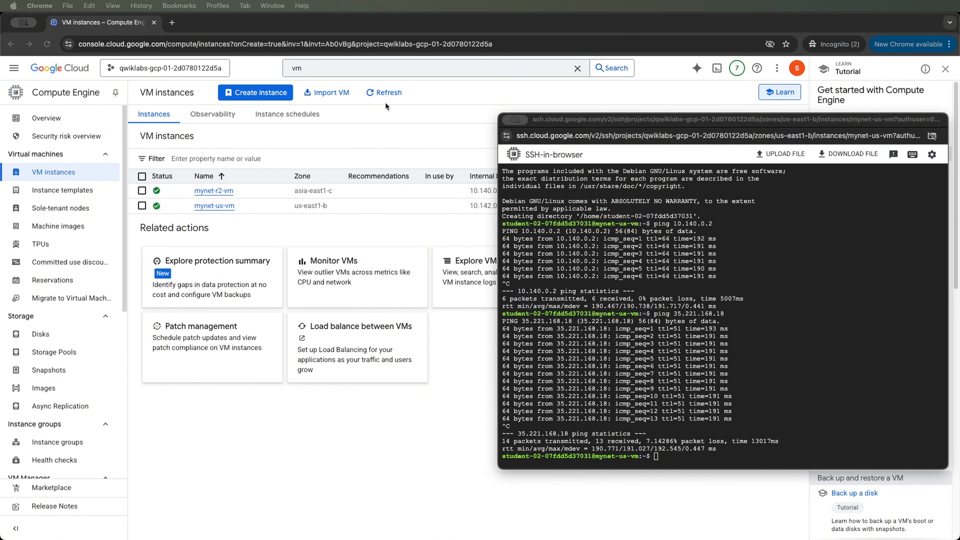
Find the VPC network firewall page through the console search and delete the mynetwork-allow-icmp firewall rule
{"action": "left_click", "coordinate": [389, 70]}
{"action": "type", "text": "sfire"}
{"action": "key", "text": "Down"}
{"action": "key", "text": "Down"}
{"action": "key", "text": "Down"}
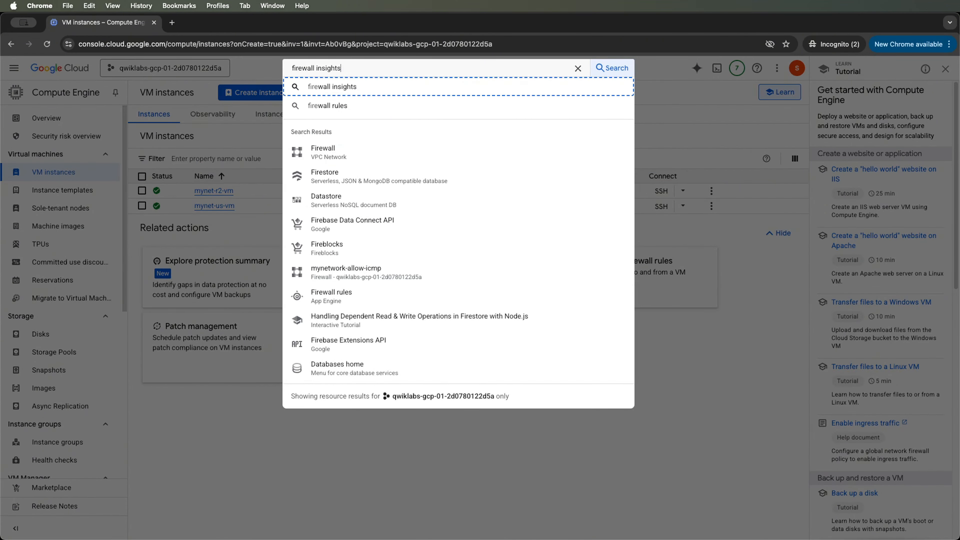
{"action": "key", "text": "Return"}
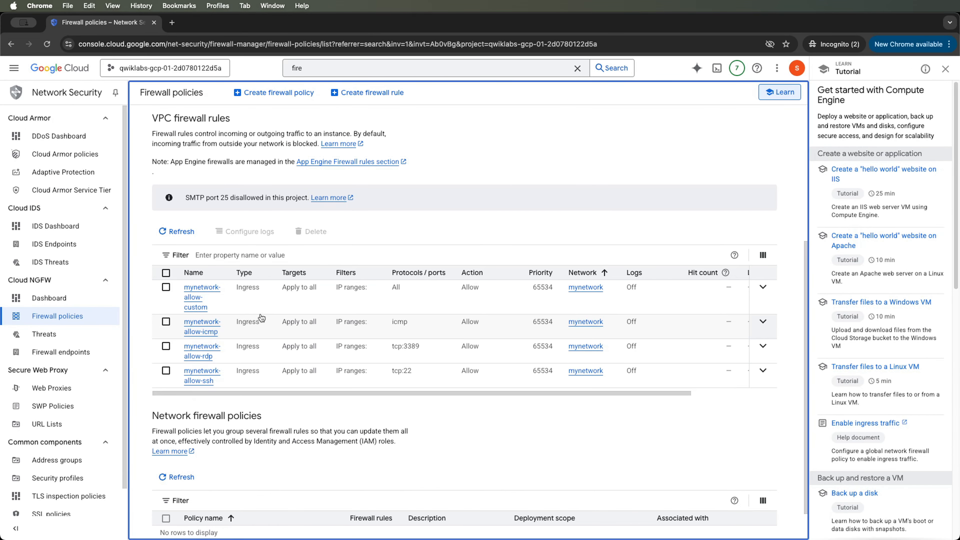
{"action": "left_click", "coordinate": [166, 322]}
{"action": "left_click", "coordinate": [311, 230]}
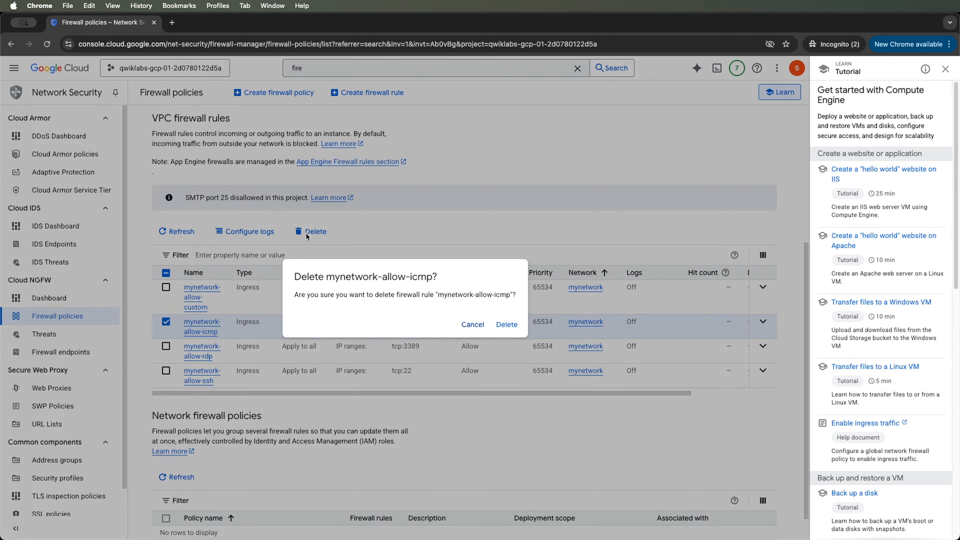
{"action": "left_click", "coordinate": [507, 327]}
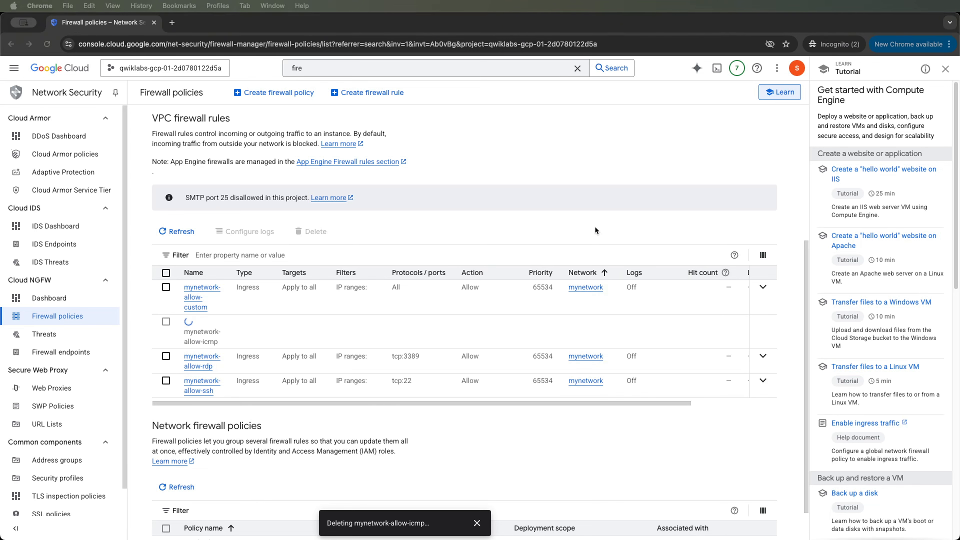
With the SSH window moved over the firewall list, ping 35.221.168.18 again from mynet-us-vm and interrupt it after several seconds
{"action": "key", "text": "super+grave"}
{"action": "key", "text": "super+grave"}
{"action": "key", "text": "super+grave"}
{"action": "left_click_drag", "start_coordinate": [732, 119], "coordinate": [681, 111]}
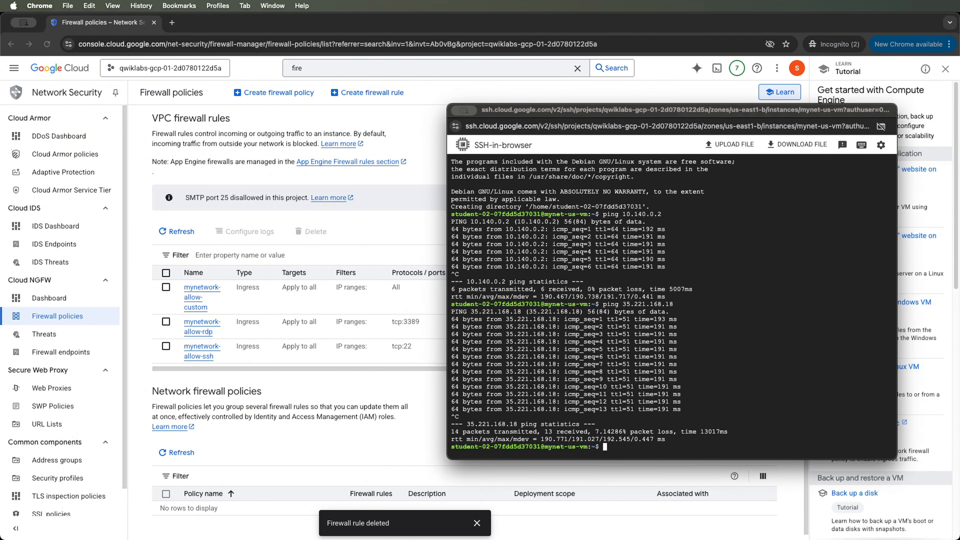
{"action": "type", "text": "ping 35.221.168.18"}
{"action": "key", "text": "Return"}
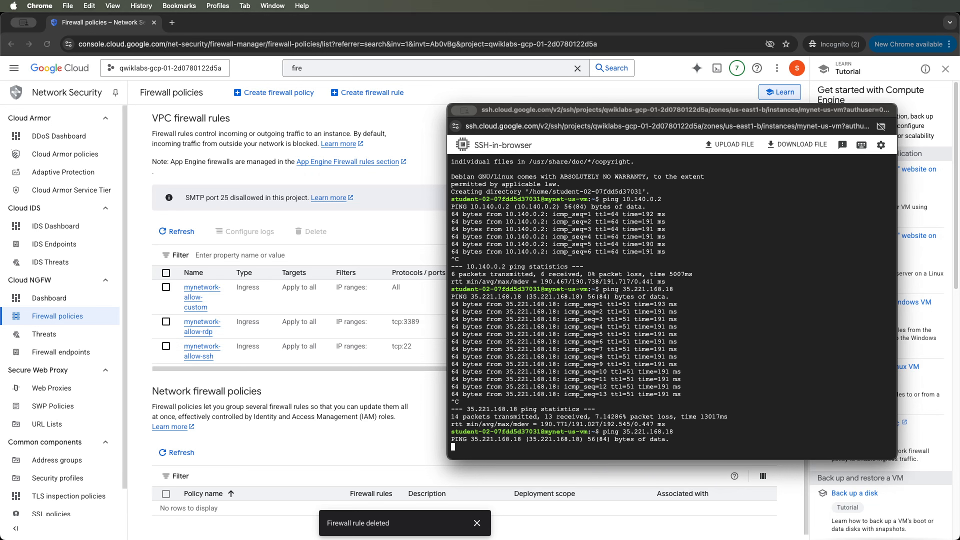
{"action": "key", "text": "ctrl+c"}
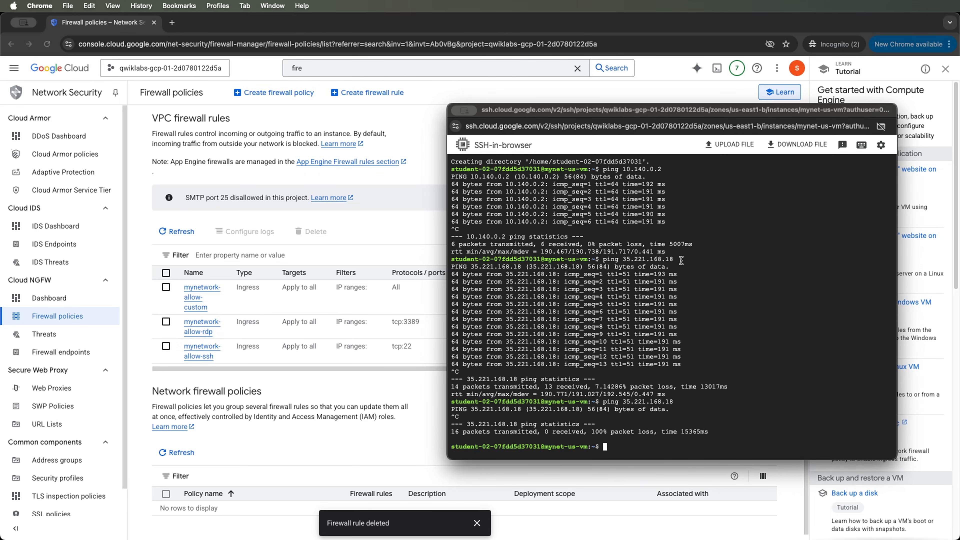
Delete the mynetwork-allow-custom firewall rule from the VPC firewall rules
{"action": "left_click", "coordinate": [252, 322]}
{"action": "left_click", "coordinate": [166, 287]}
{"action": "left_click", "coordinate": [311, 231]}
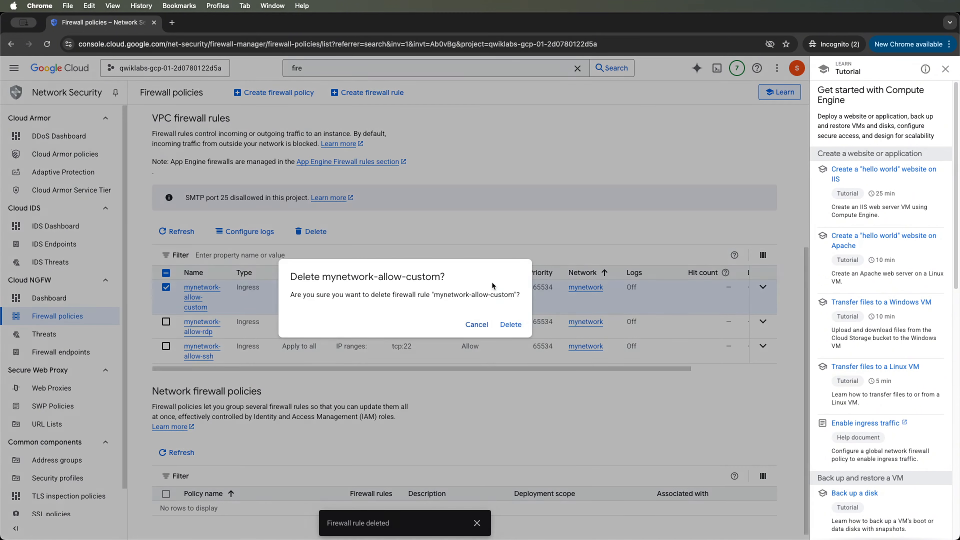
{"action": "left_click", "coordinate": [511, 324]}
Rerun the earlier ping to mynet-r2-vm's internal address 10.140.0.2 from the mynet-us-vm session and interrupt it after a few seconds
{"action": "key", "text": "super+grave"}
{"action": "key", "text": "Up"}
{"action": "key", "text": "Up"}
{"action": "key", "text": "Up"}
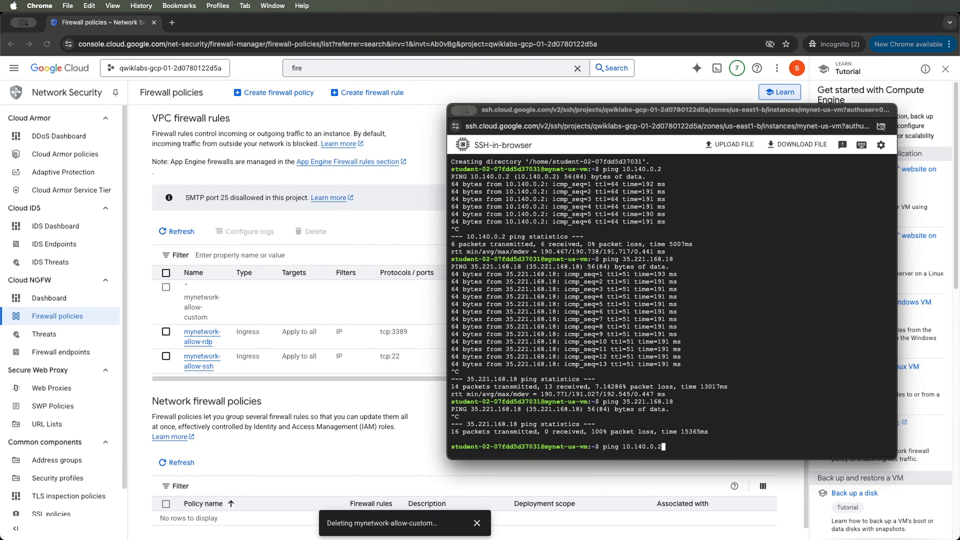
{"action": "key", "text": "Return"}
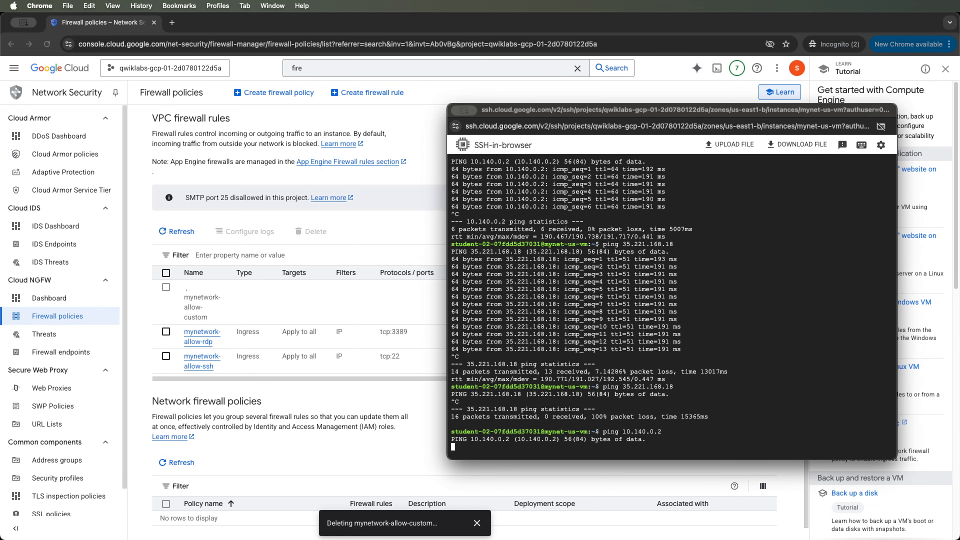
{"action": "key", "text": "ctrl+c"}
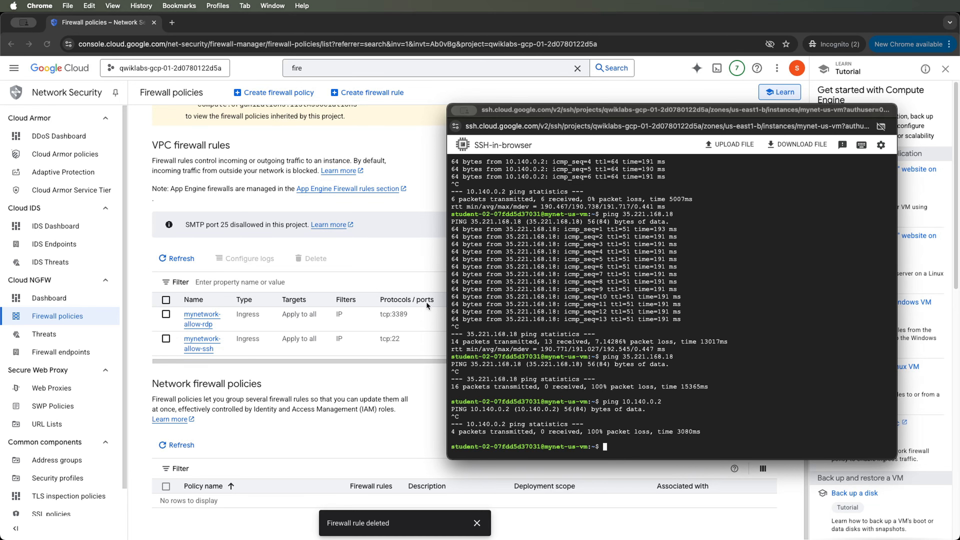
Delete the mynetwork-allow-ssh firewall rule and close the existing mynet-us-vm SSH session window
{"action": "left_click", "coordinate": [338, 280]}
{"action": "left_click", "coordinate": [166, 338]}
{"action": "left_click", "coordinate": [311, 258]}
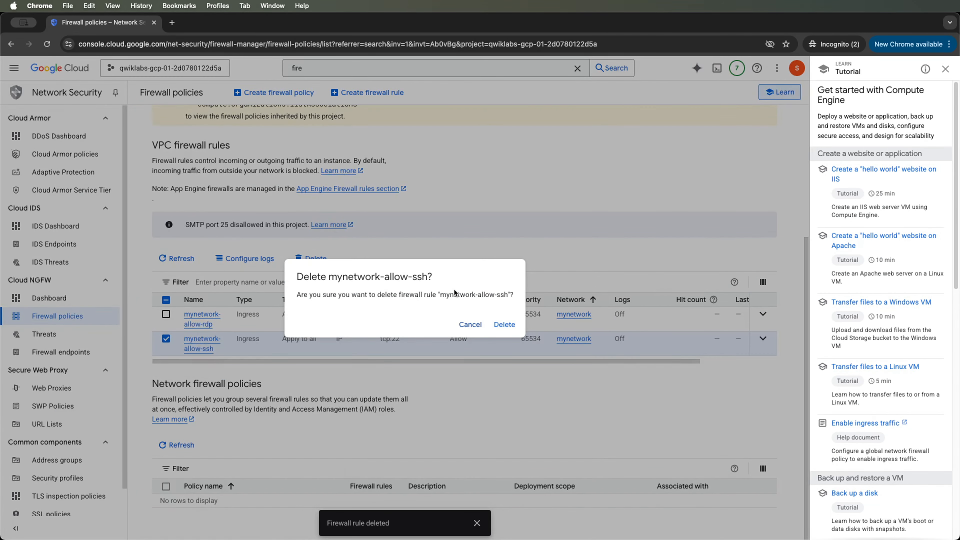
{"action": "left_click", "coordinate": [504, 324]}
{"action": "key", "text": "super+grave"}
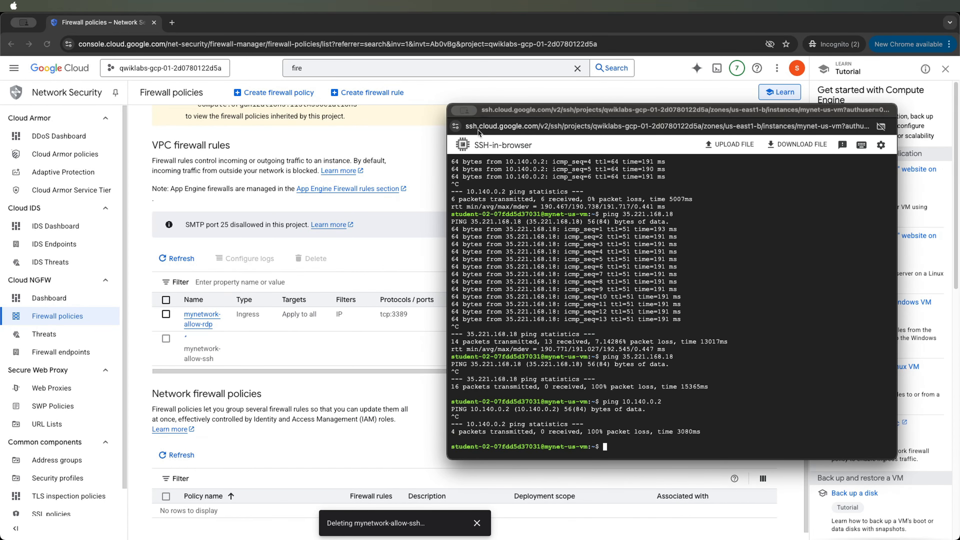
{"action": "key", "text": "super+grave"}
Return to the VM instances page through the console search and start a new authorized SSH-in-browser session to mynet-us-vm
{"action": "left_click", "coordinate": [302, 68]}
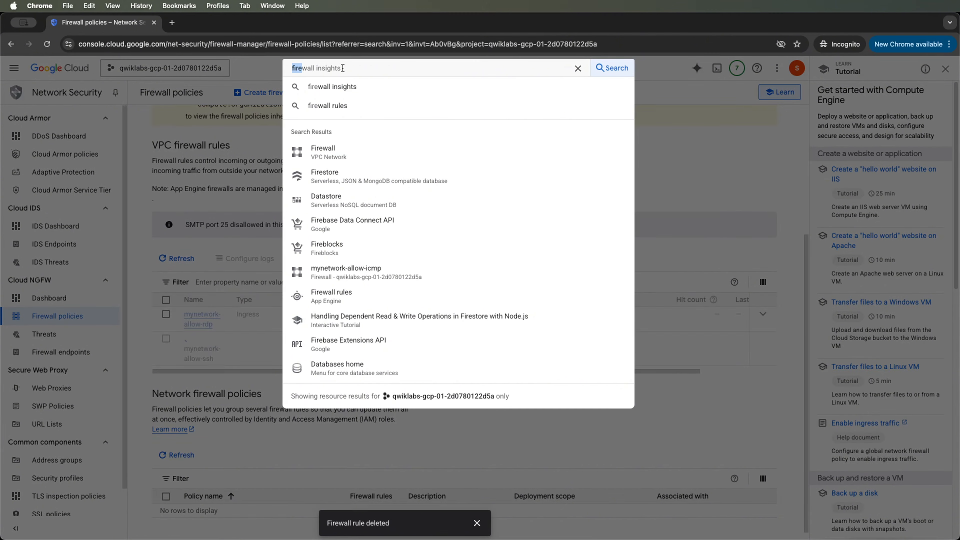
{"action": "type", "text": "vms"}
{"action": "key", "text": "BackSpace"}
{"action": "key", "text": "Return"}
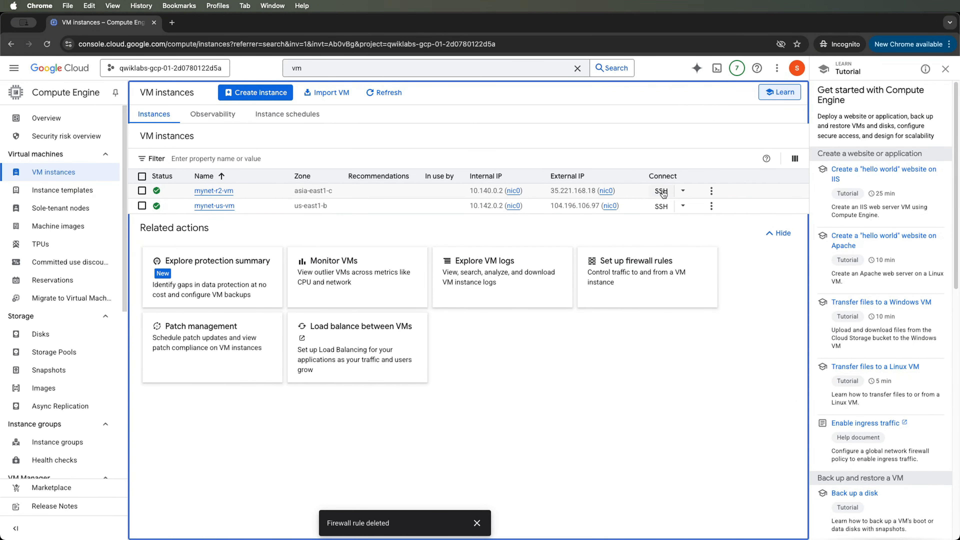
{"action": "left_click", "coordinate": [661, 206]}
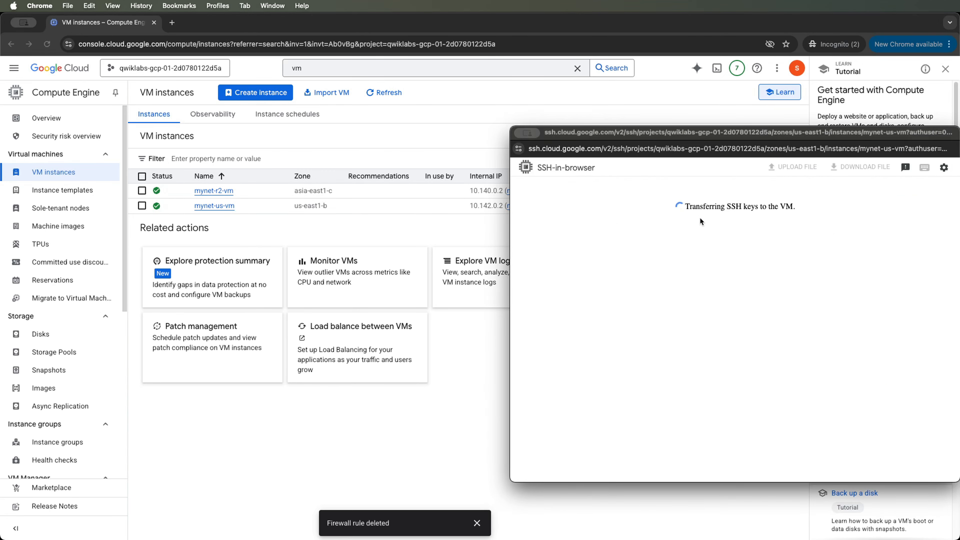
{"action": "left_click", "coordinate": [689, 345]}
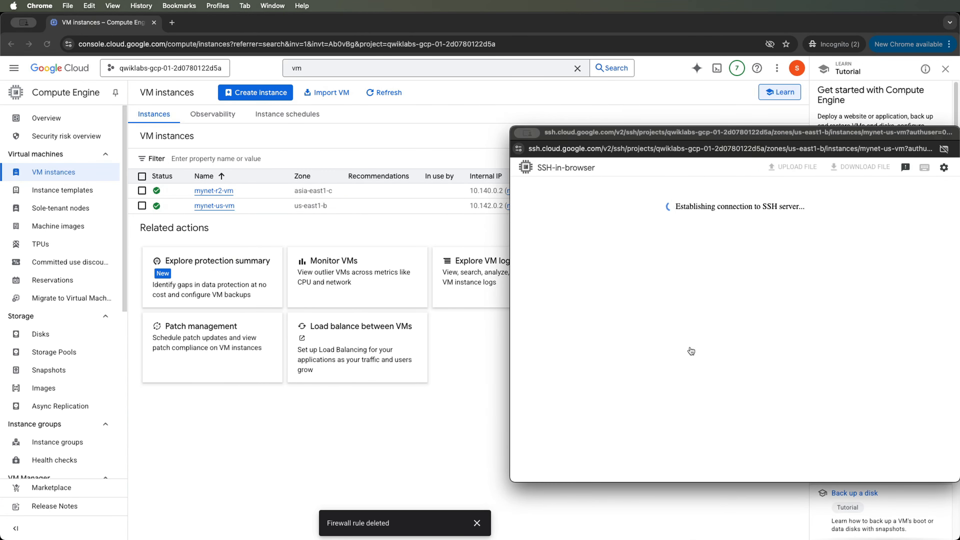